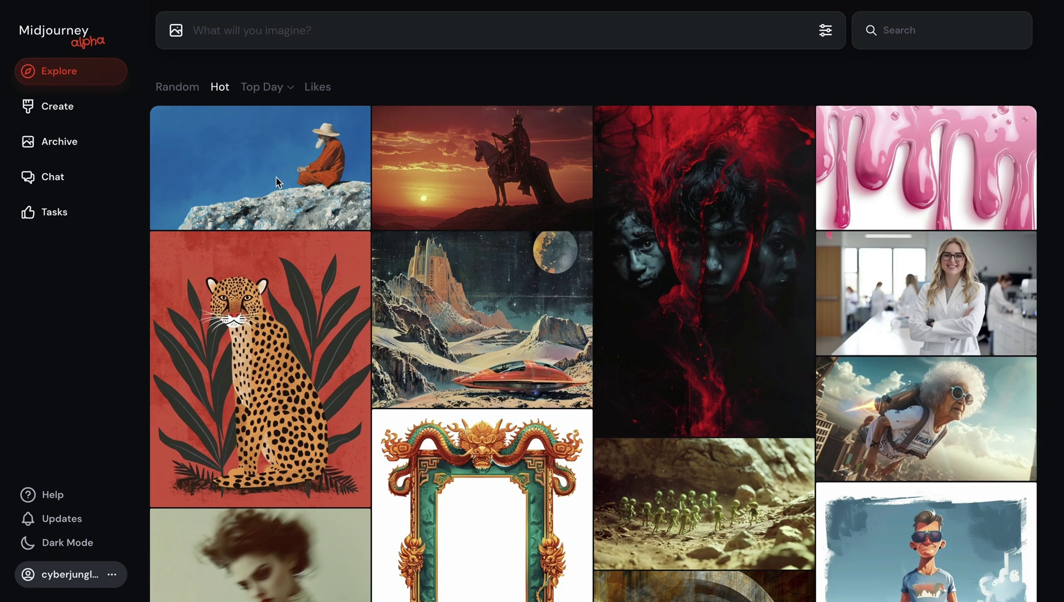
# - Try attaching the Explore image of the seated man on a rock and the first flying monkey image on the Create page to the prompt
pyautogui.moveTo(268, 184); pyautogui.dragTo(222, 66)
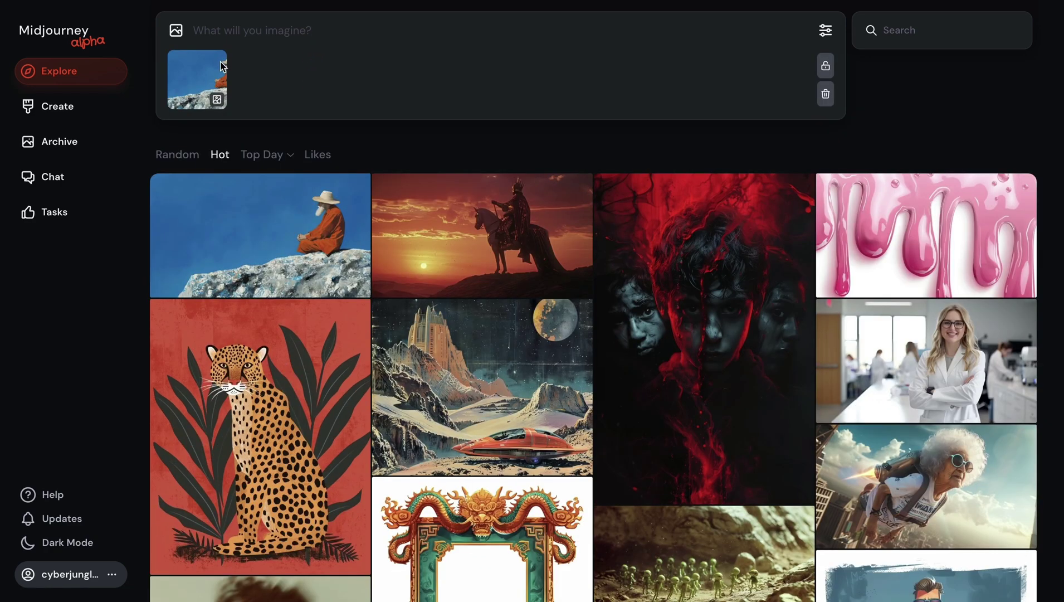
pyautogui.moveTo(206, 76)
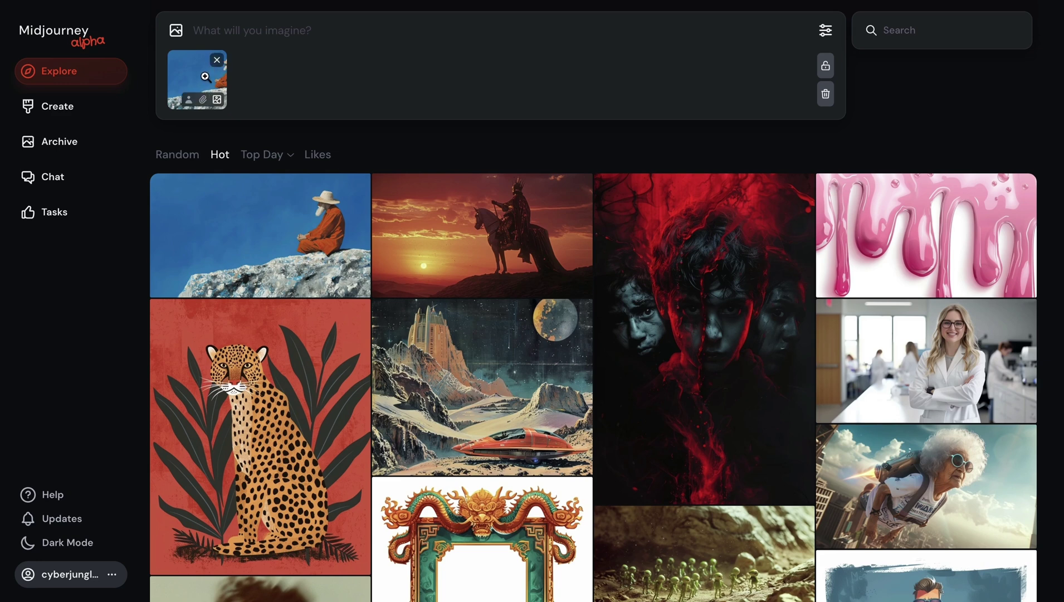
pyautogui.click(71, 117)
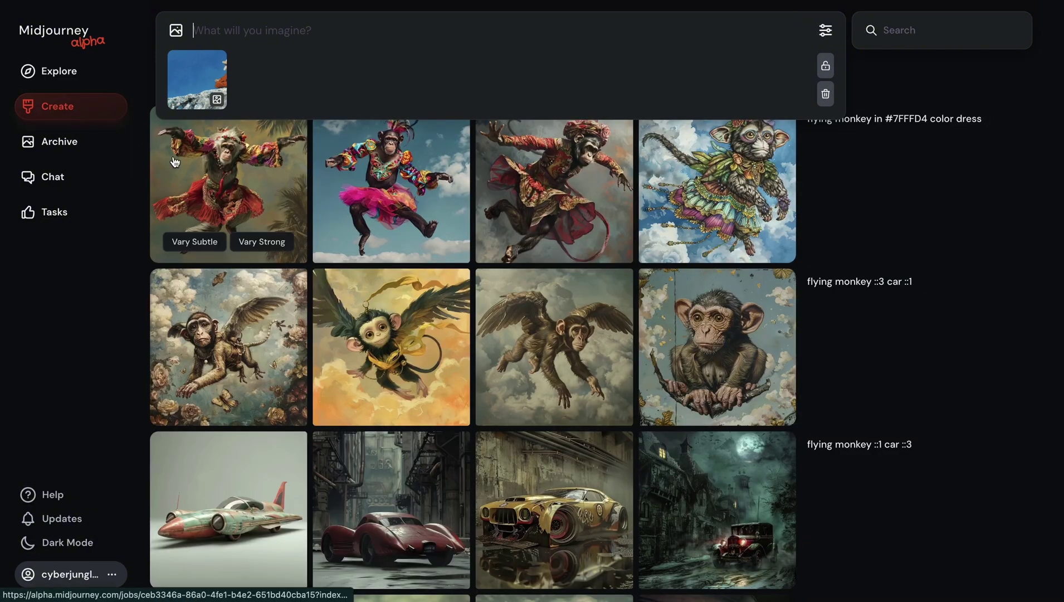
pyautogui.moveTo(252, 206); pyautogui.dragTo(271, 87)
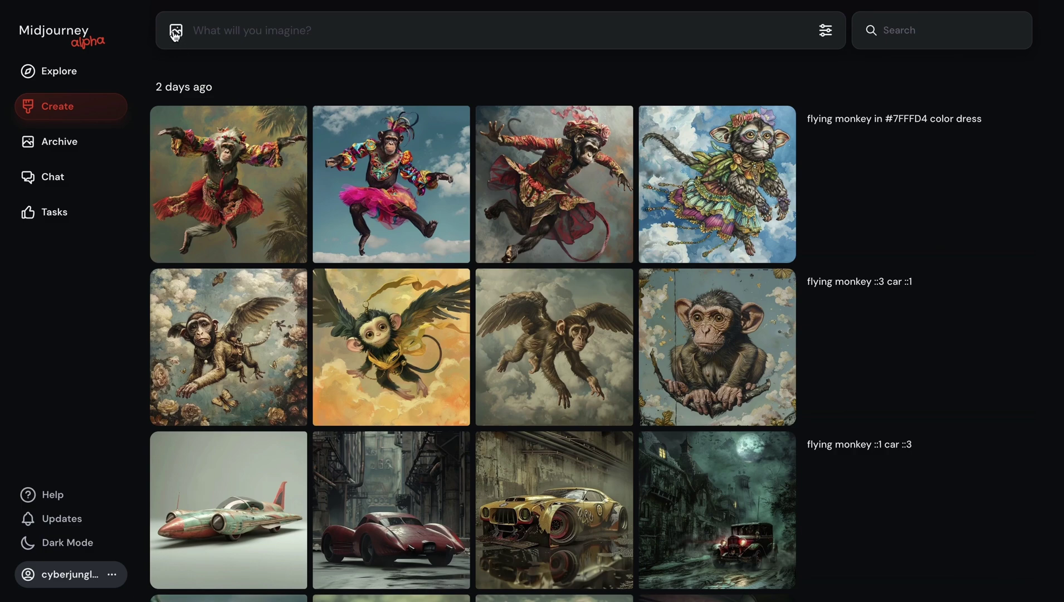
# - Upload the black dog photo from the Hidden Gems folder and attach it to the prompt as an image prompt
pyautogui.click(174, 32)
pyautogui.click(250, 240)
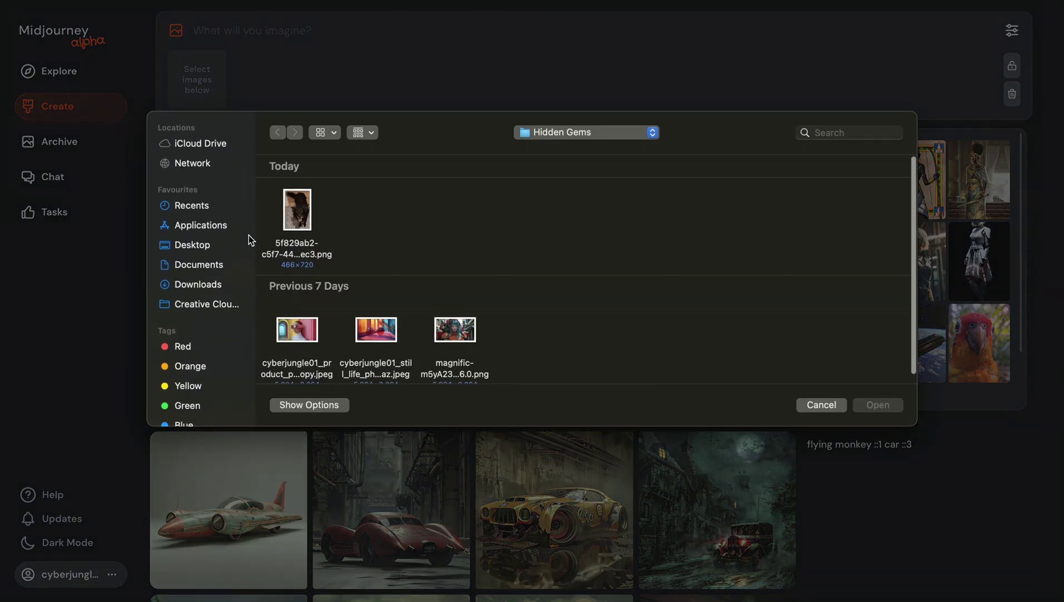
pyautogui.click(298, 218)
pyautogui.press('space')
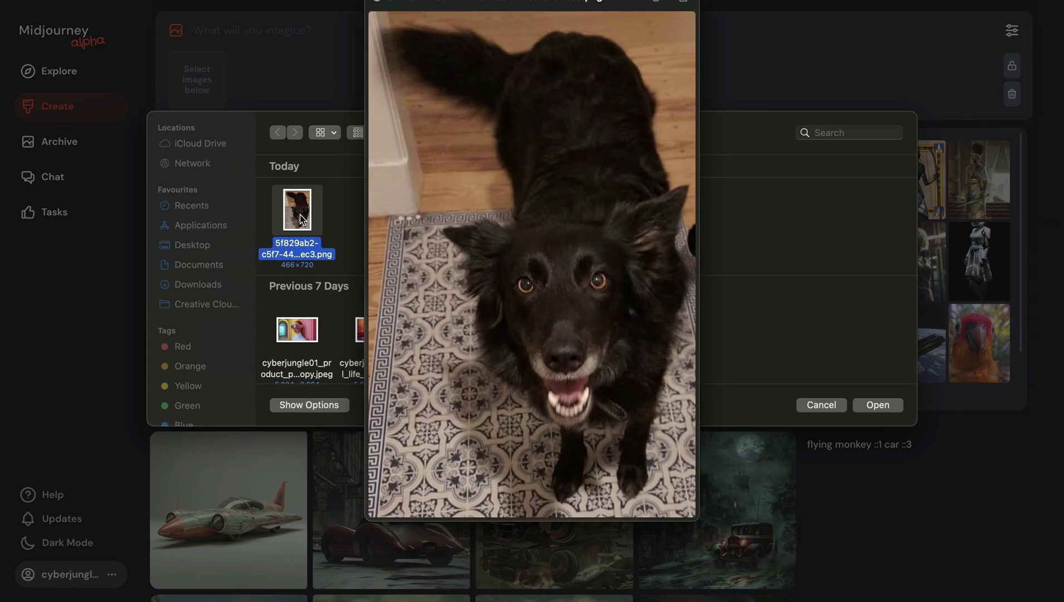
pyautogui.press('space')
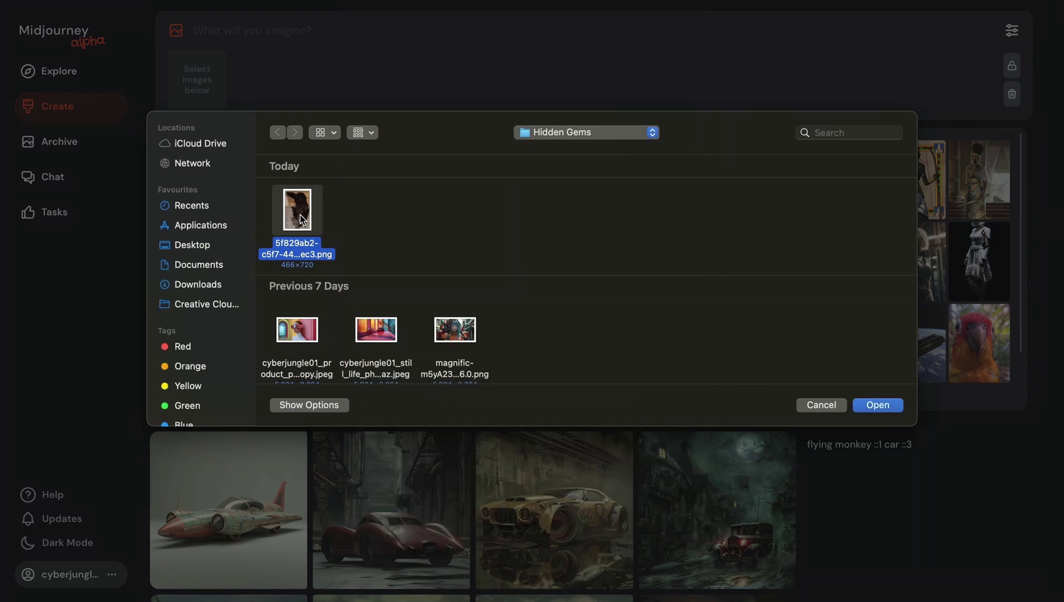
pyautogui.doubleClick(295, 219)
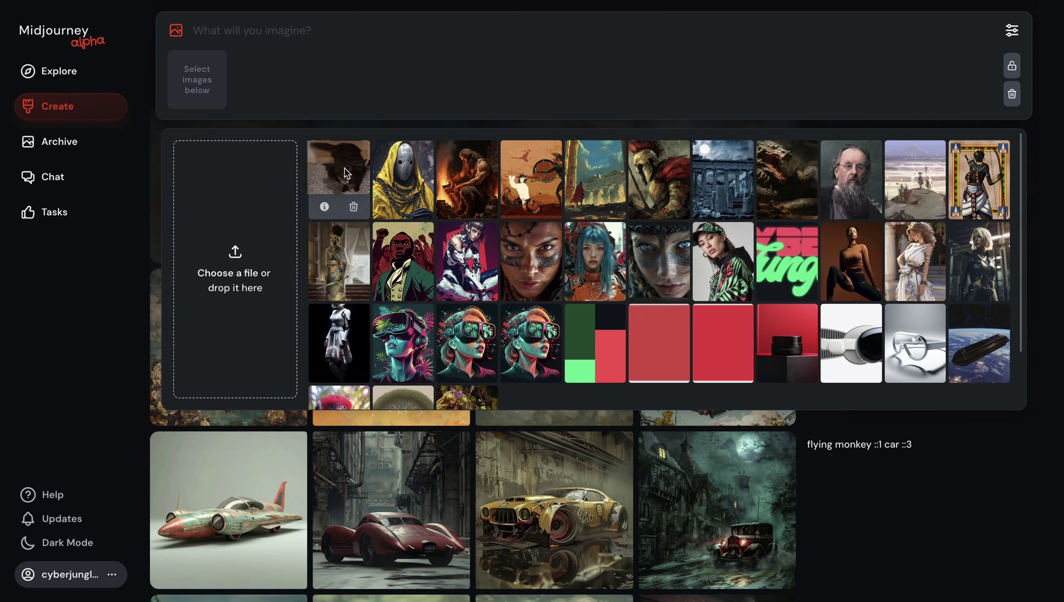
pyautogui.moveTo(341, 170); pyautogui.dragTo(202, 83)
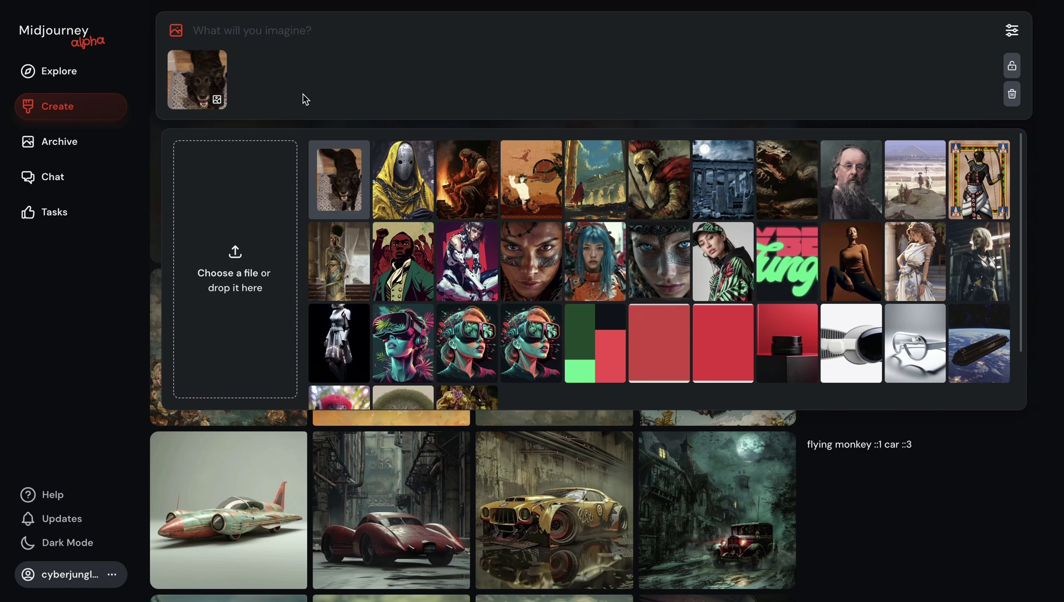
pyautogui.moveTo(218, 107)
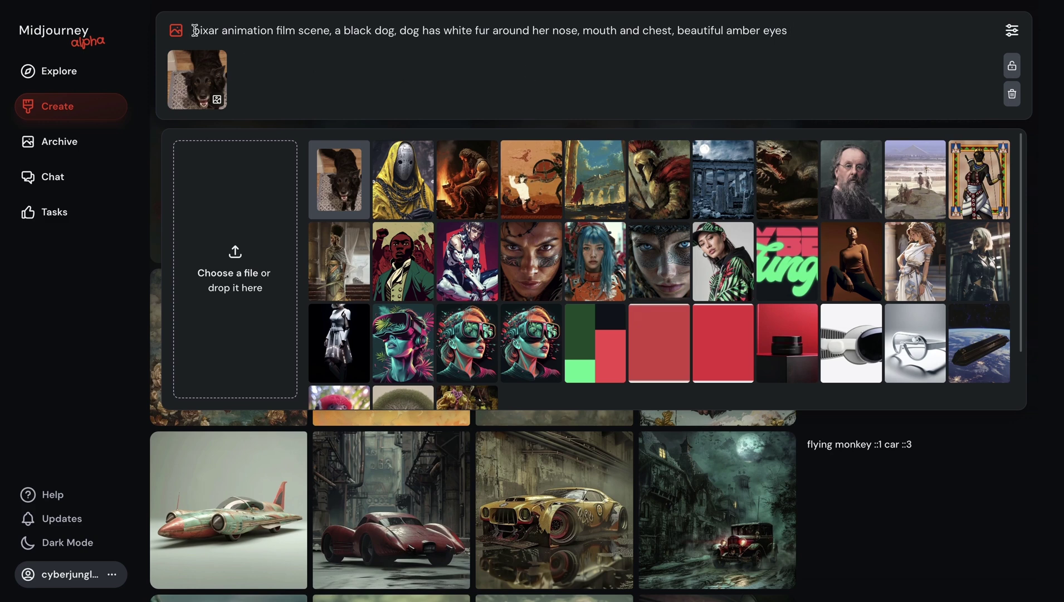
# - Reword the opening of the prompt so that it begins "cinematic photo of a black dog"
pyautogui.moveTo(195, 31); pyautogui.dragTo(330, 32)
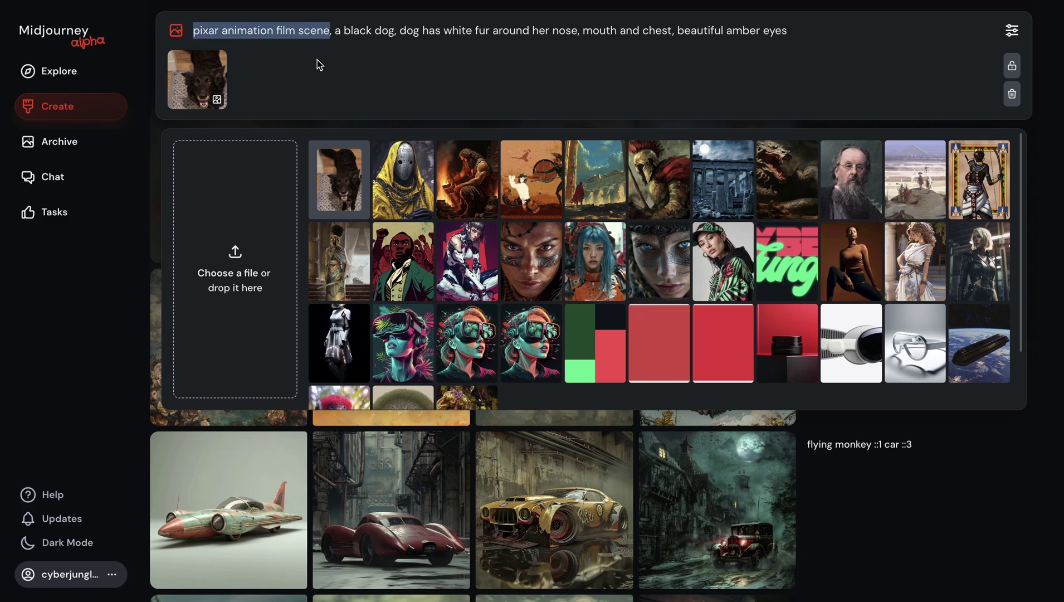
pyautogui.click(820, 35)
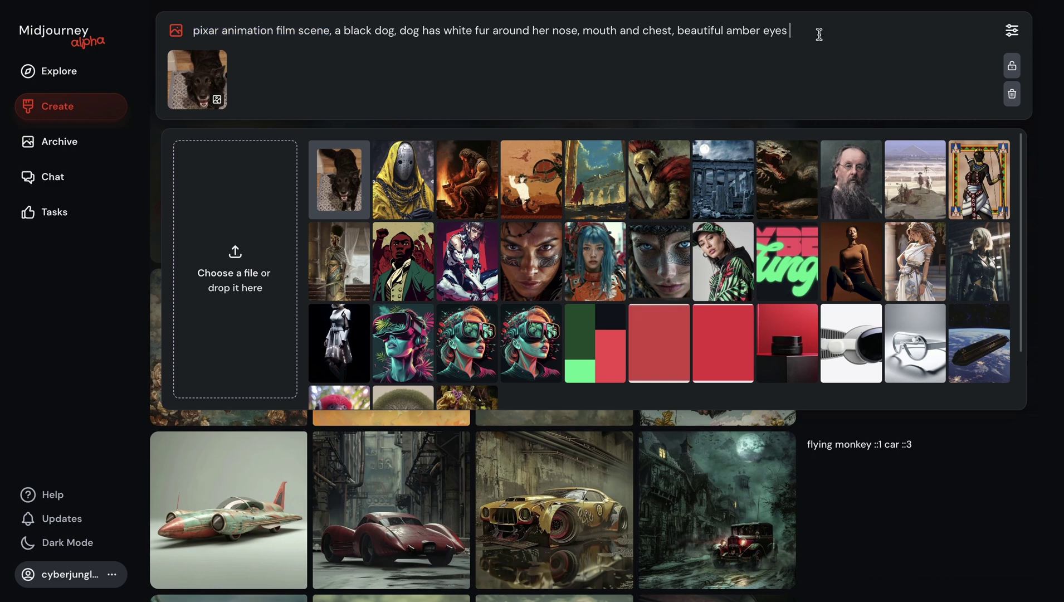
pyautogui.moveTo(329, 32); pyautogui.dragTo(188, 32)
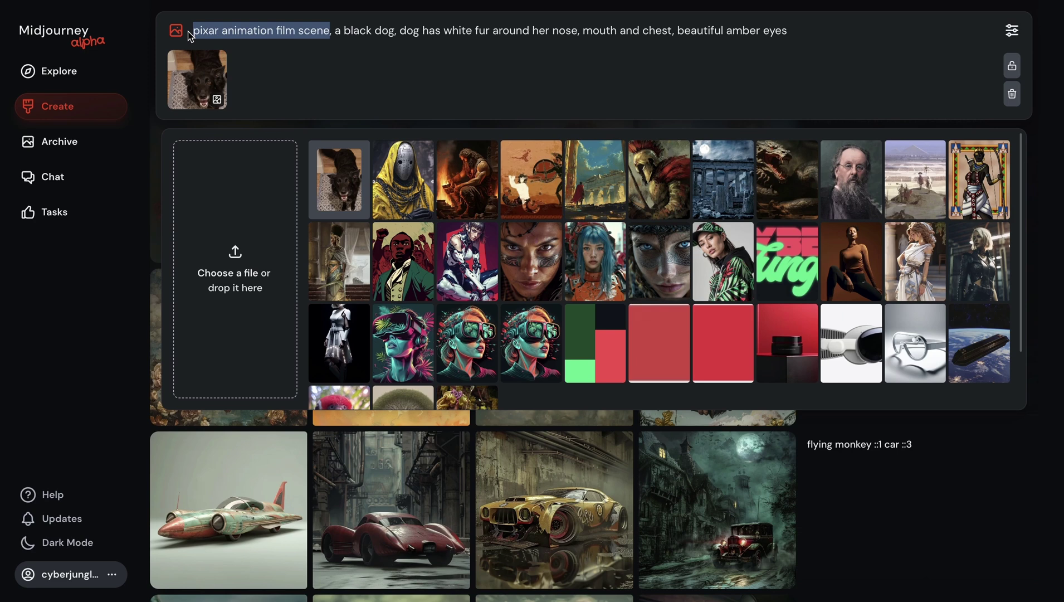
pyautogui.write('photo')
pyautogui.press('Delete')
pyautogui.write('of')
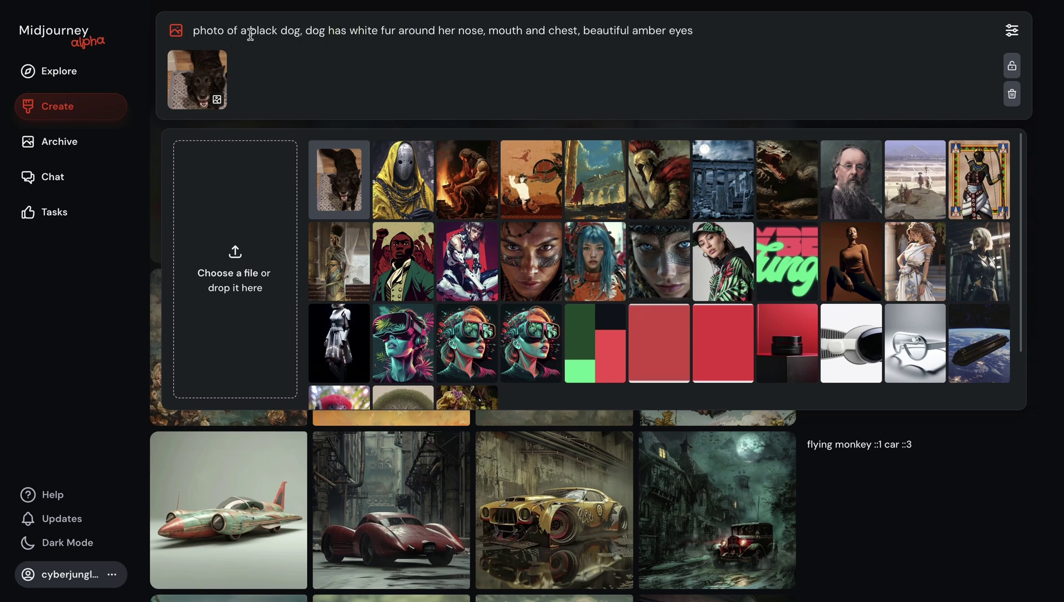
pyautogui.click(193, 33)
pyautogui.write('cinematic')
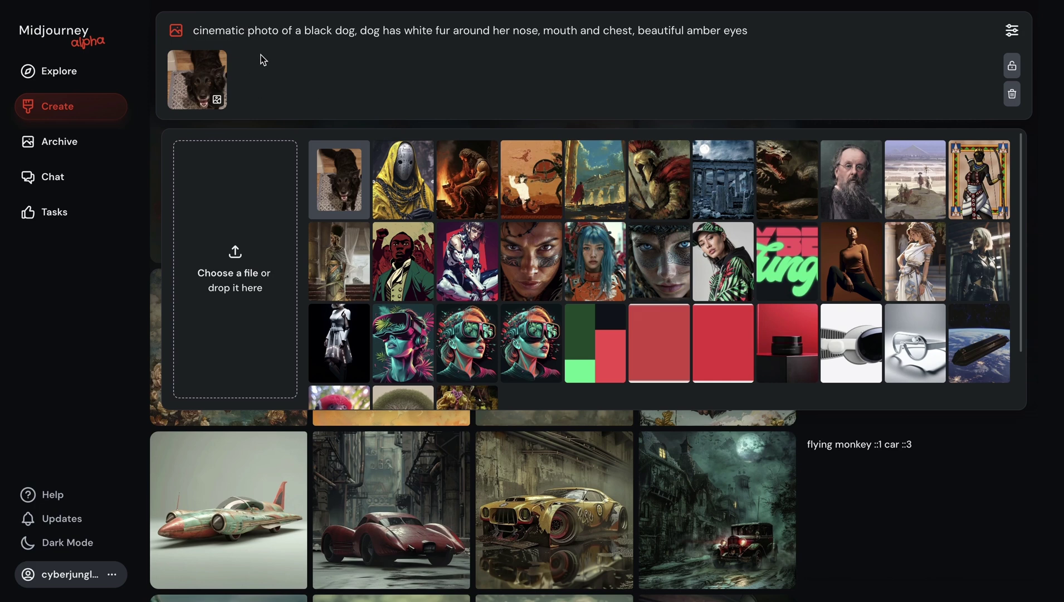
# - Append "--style raw --ar 16:9" to the prompt and generate the images
pyautogui.click(882, 29)
pyautogui.write('--style raw --ar 16:9')
pyautogui.press('Return')
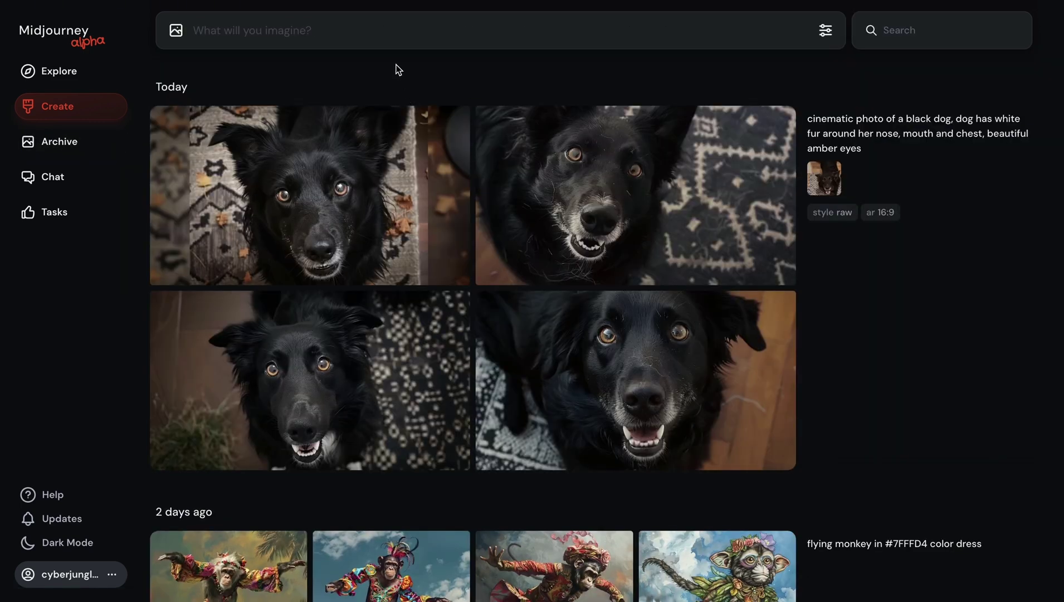
# - View the generated black dog images enlarged and compare them with the original reference photo
pyautogui.click(345, 170)
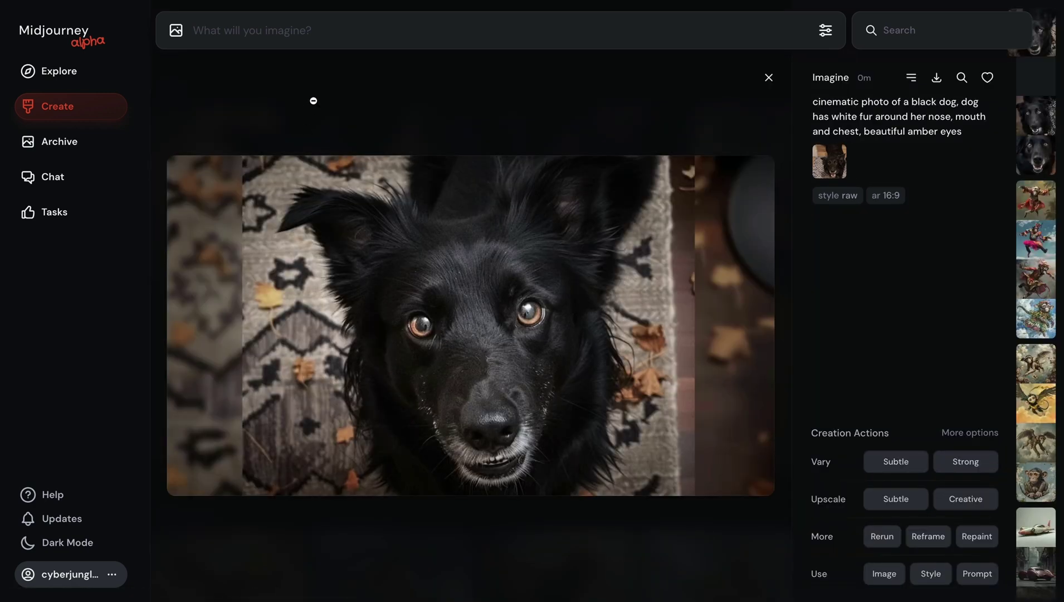
pyautogui.press('Right')
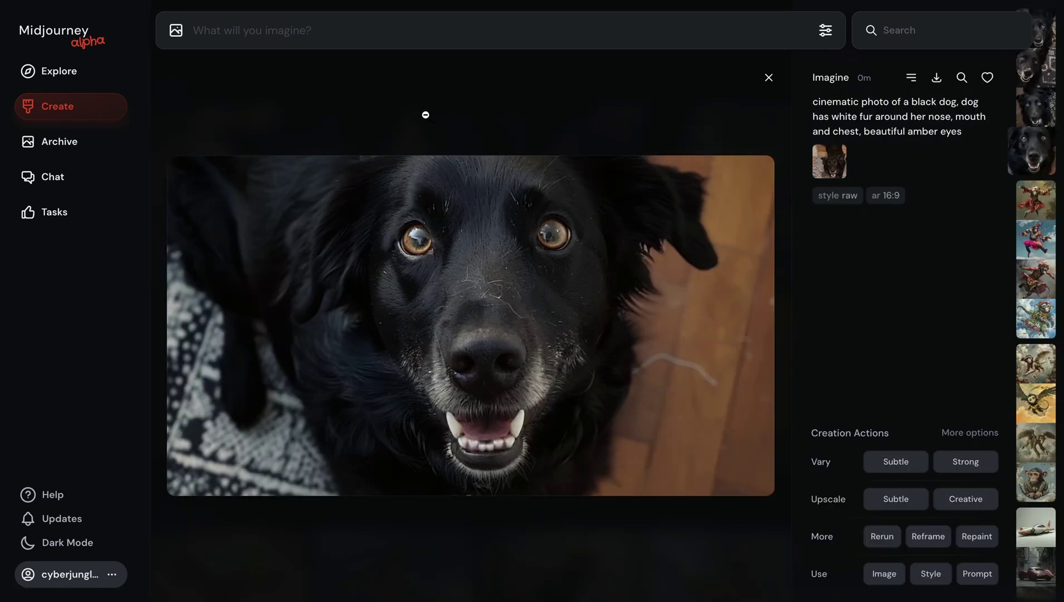
pyautogui.click(832, 161)
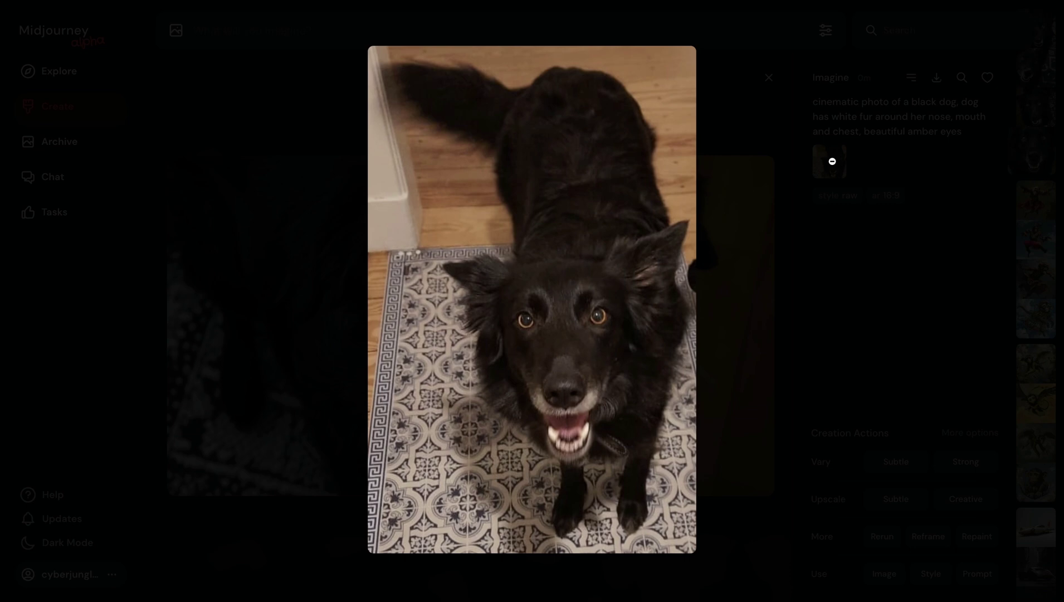
pyautogui.click(809, 155)
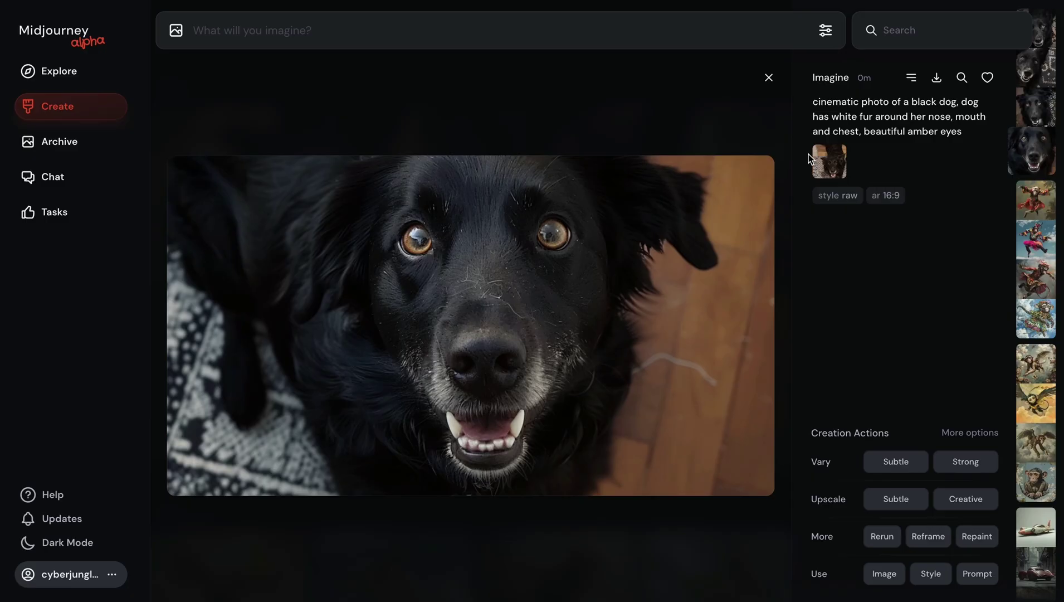
pyautogui.click(435, 77)
pyautogui.moveTo(340, 266)
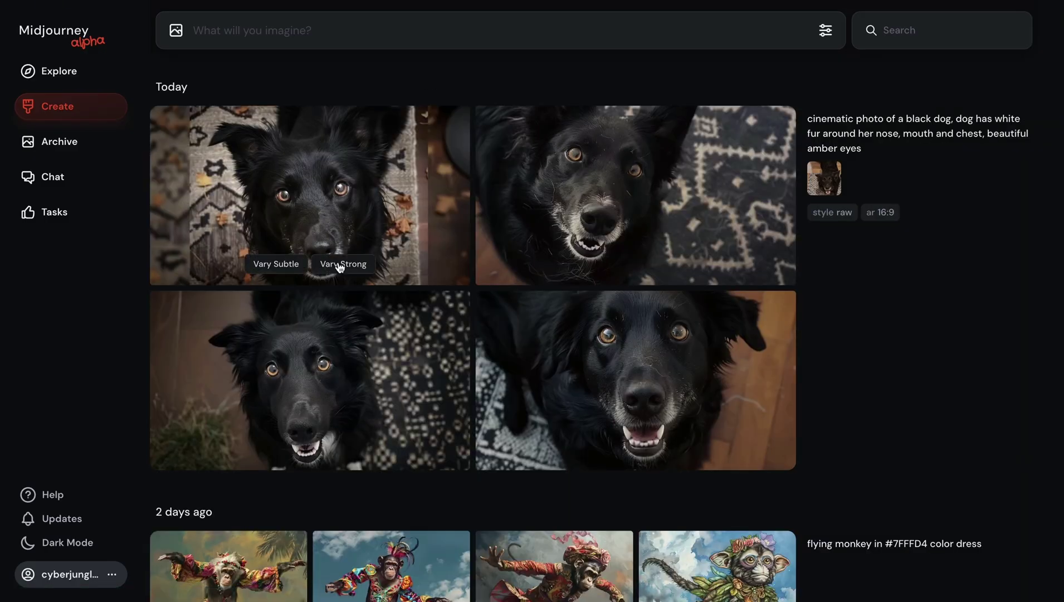
pyautogui.click(669, 170)
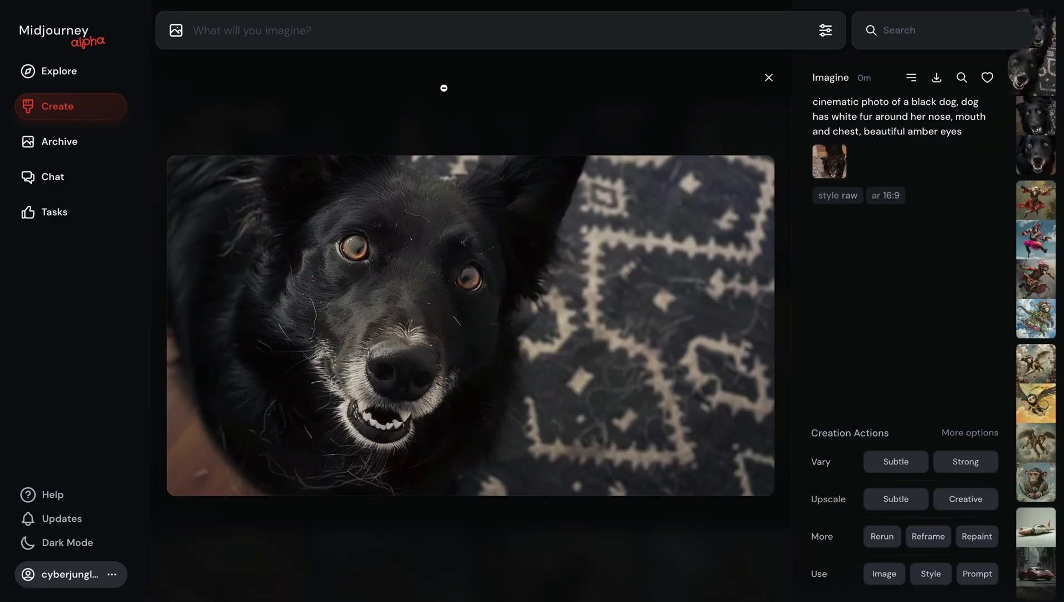
pyautogui.press('Right')
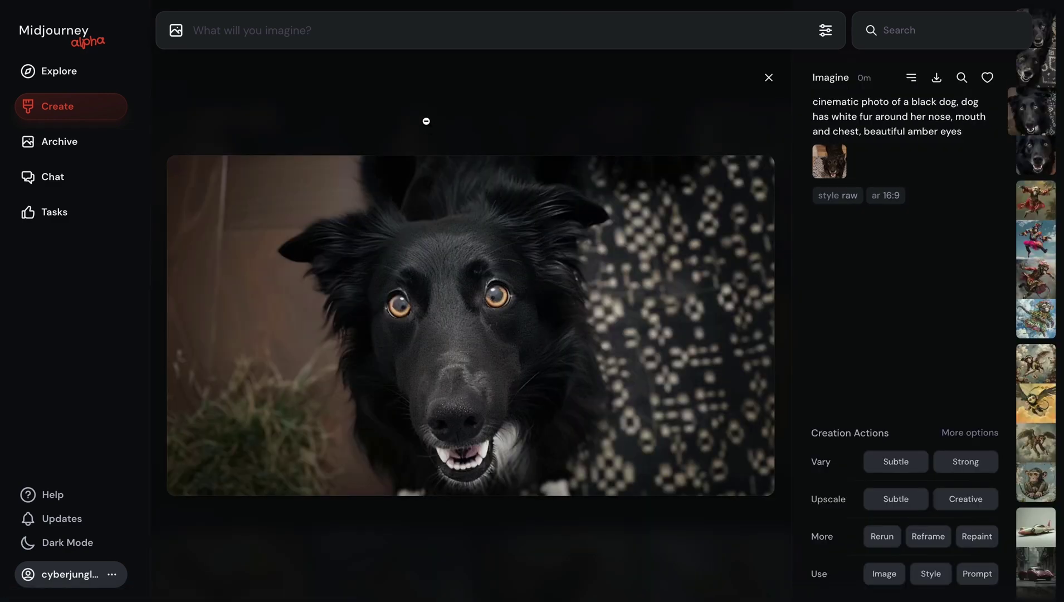
pyautogui.click(427, 121)
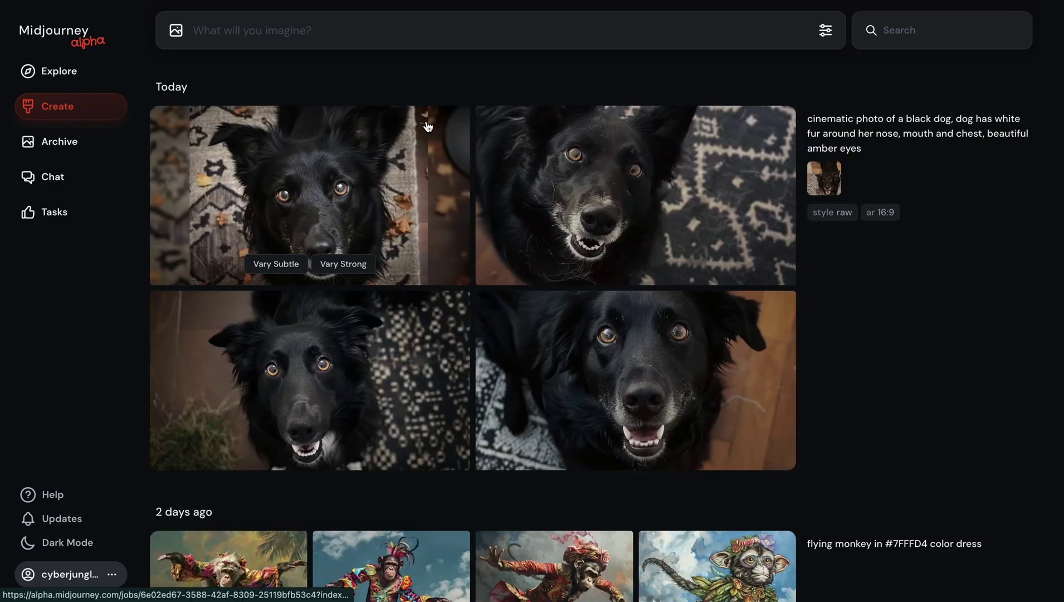
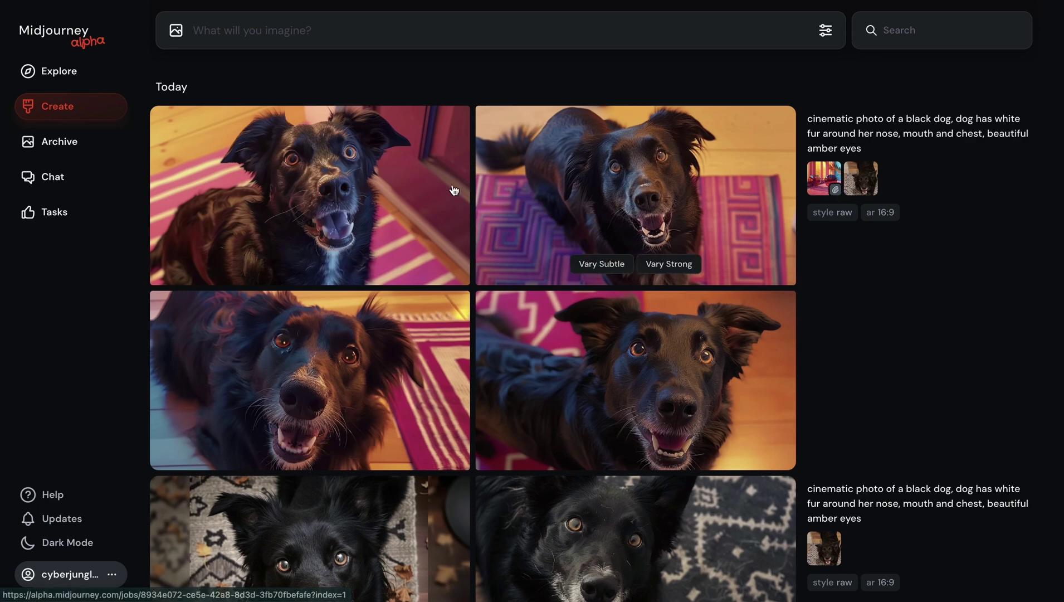
# - Attach the fourth dog image of the colourful magenta-rug set to the prompt as a character reference
pyautogui.click(303, 184)
pyautogui.click(325, 86)
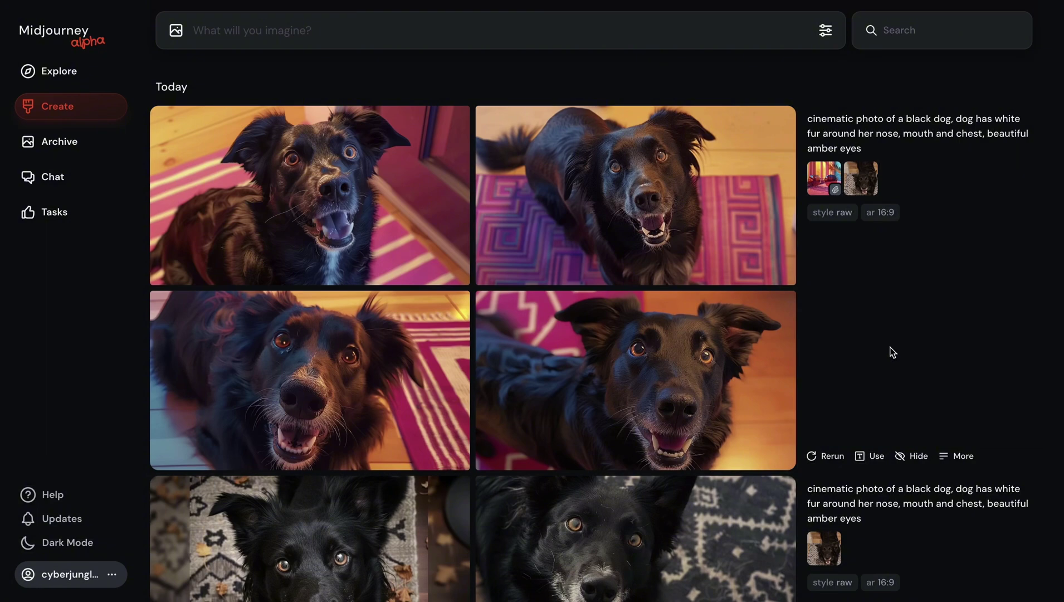
pyautogui.moveTo(658, 377); pyautogui.dragTo(212, 89)
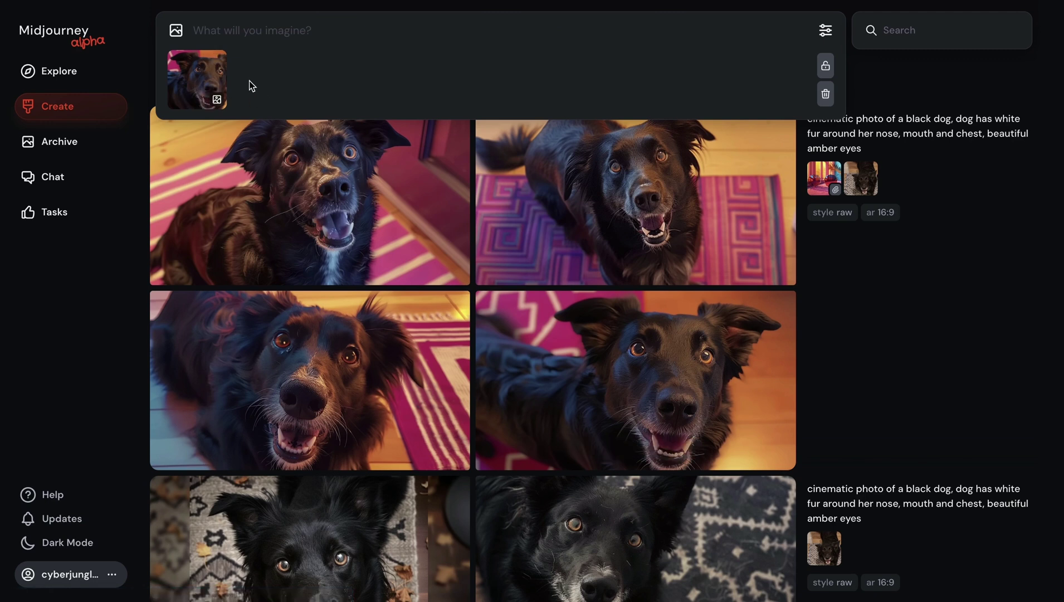
pyautogui.moveTo(216, 96)
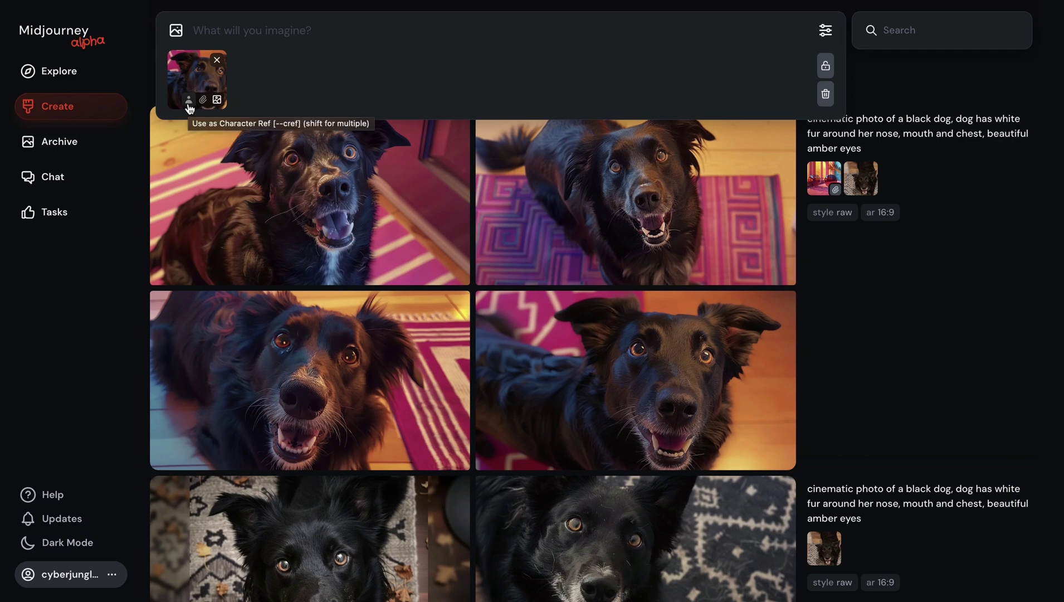
pyautogui.click(190, 101)
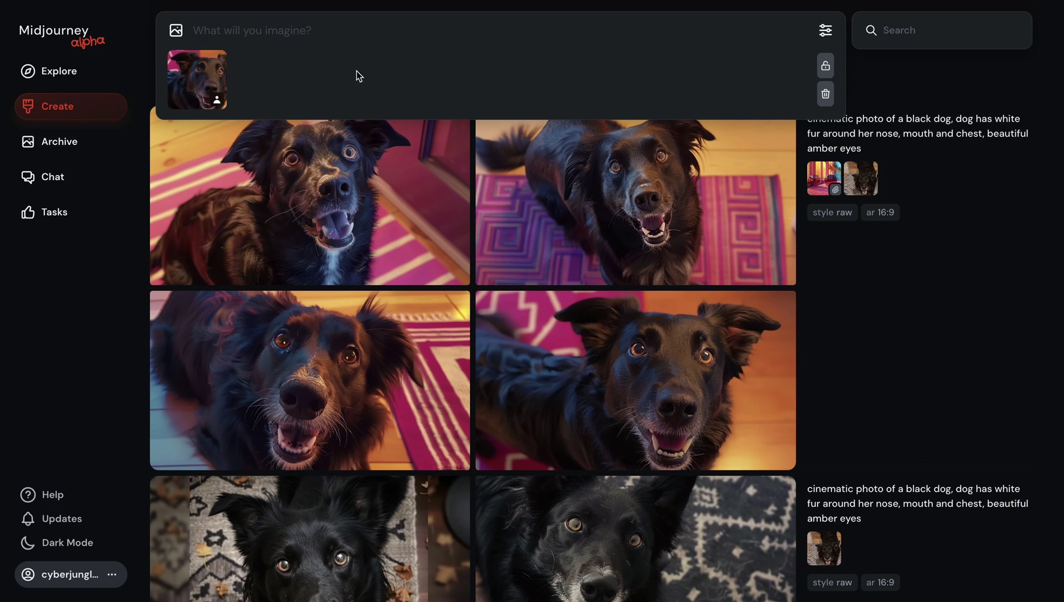
pyautogui.moveTo(202, 84)
# - Generate images from "pixar animation of a black dog in Paris, dog has white fur around her nose, mouth and chest, beautiful amber eyes --style raw --ar 16:9"
pyautogui.click(214, 31)
pyautogui.write('pixar animation of a black dog in Paris, dog has white fur around her nose, mouth and chest, beautiful amber eyes')
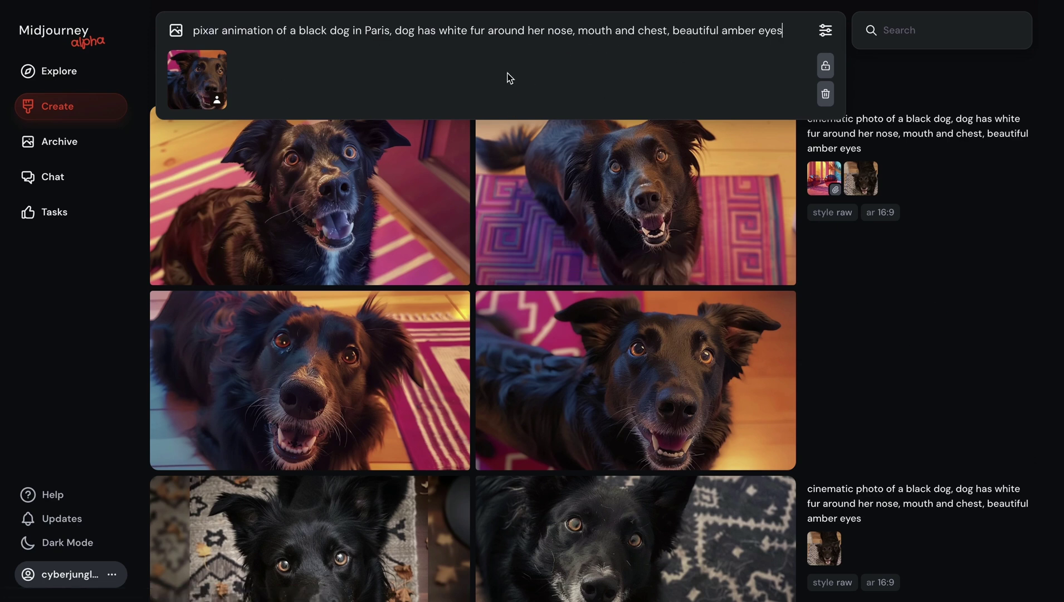
pyautogui.write('--style raw --ar 16:9')
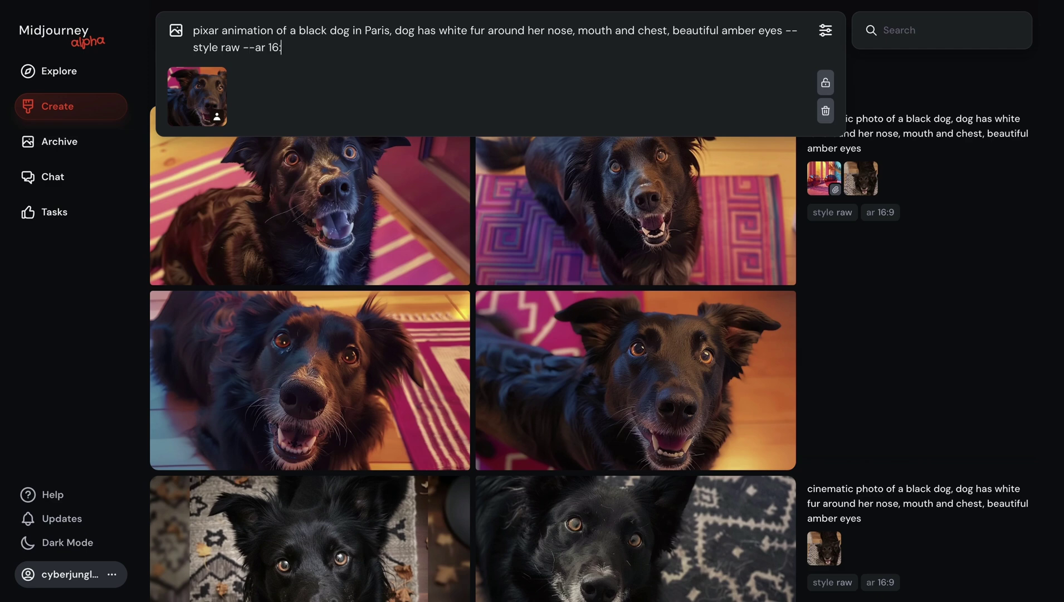
pyautogui.press('Return')
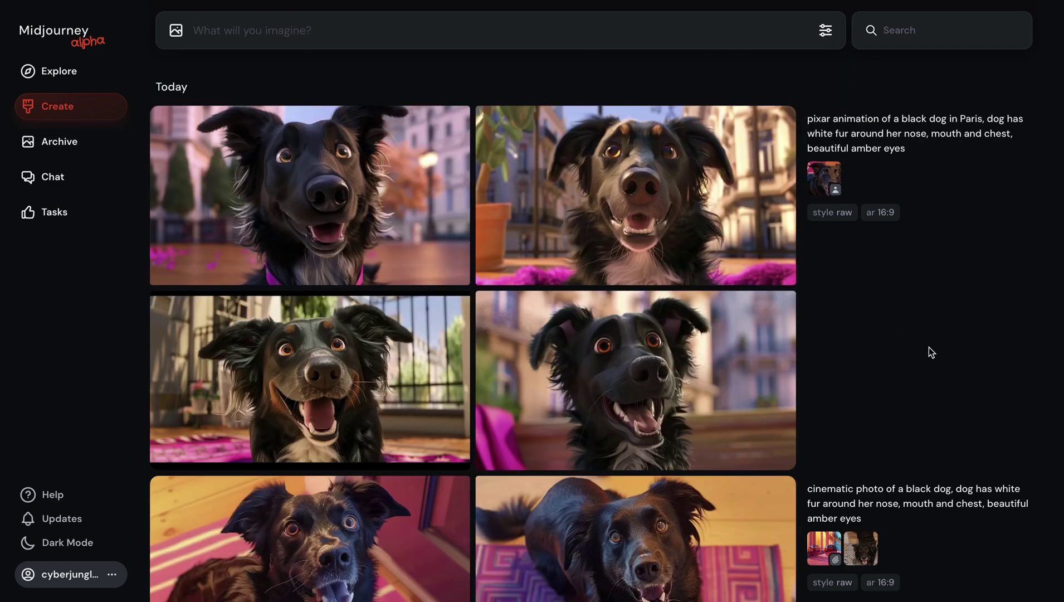
# - Attach the character reference used for the Paris dog images to the new prompt
pyautogui.click(827, 182)
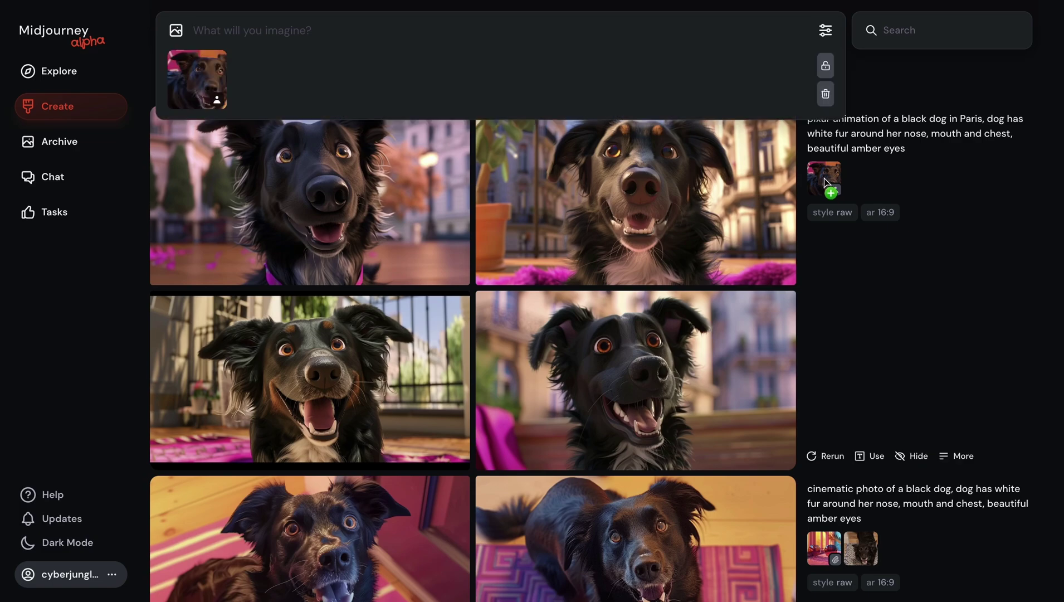
pyautogui.click(197, 84)
pyautogui.click(234, 119)
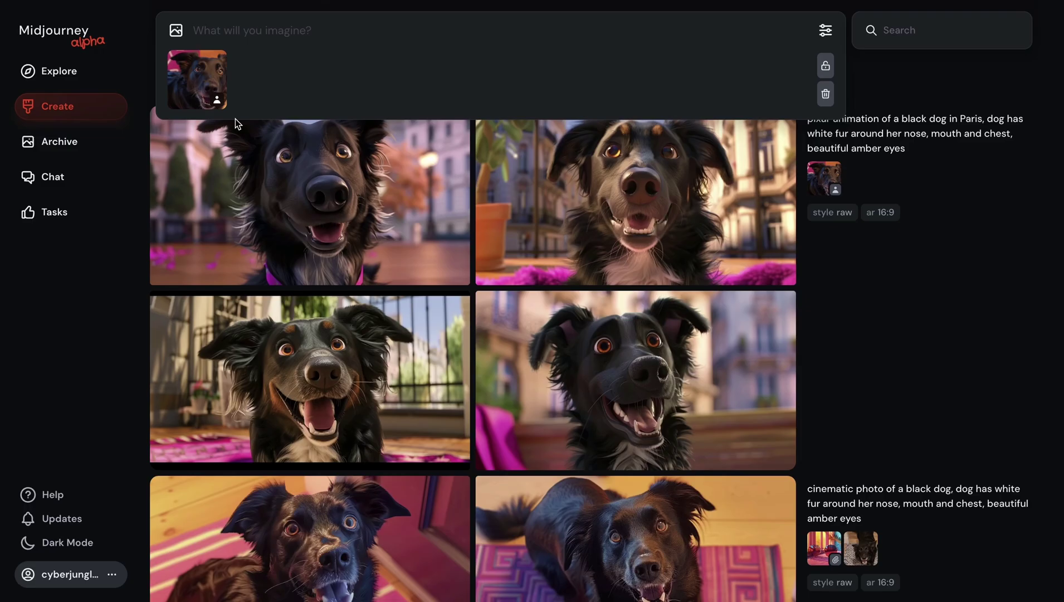
# - View the fourth Paris dog image enlarged
pyautogui.moveTo(741, 382)
pyautogui.click(612, 351)
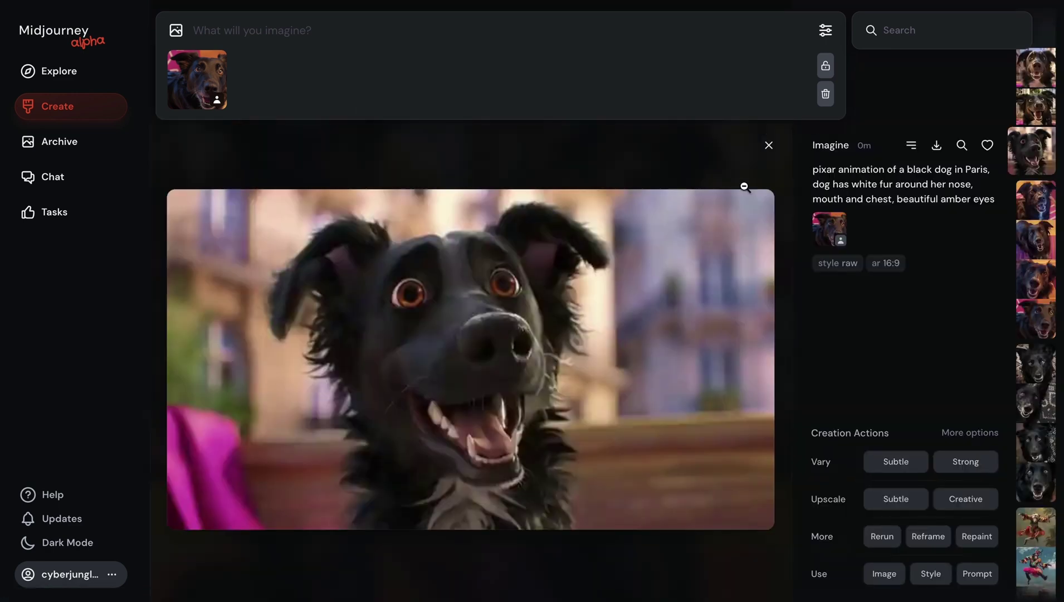
# - View the first and second Paris dog images enlarged
pyautogui.press('Escape')
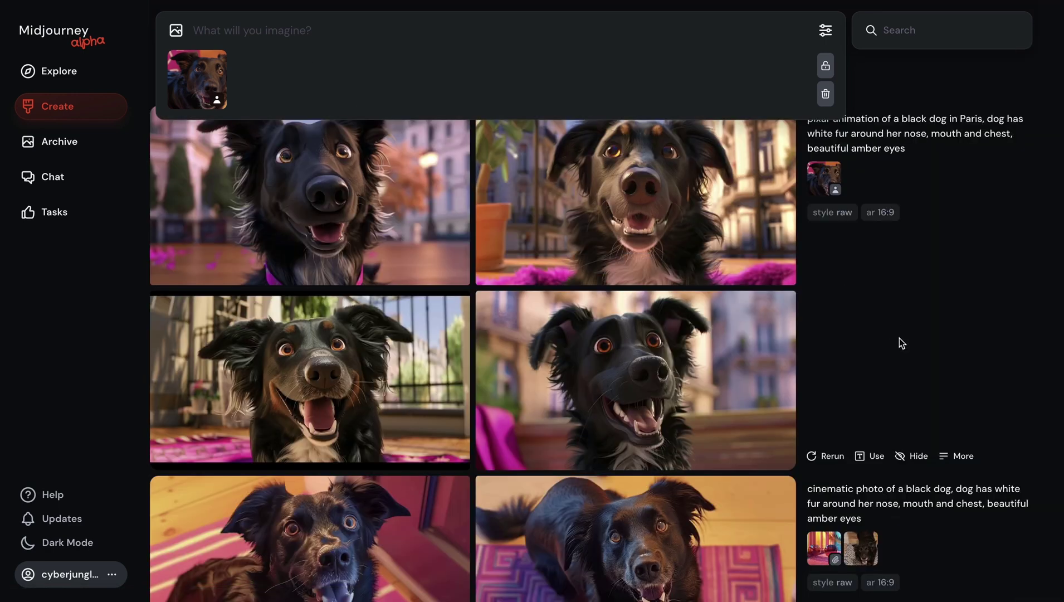
pyautogui.moveTo(659, 196)
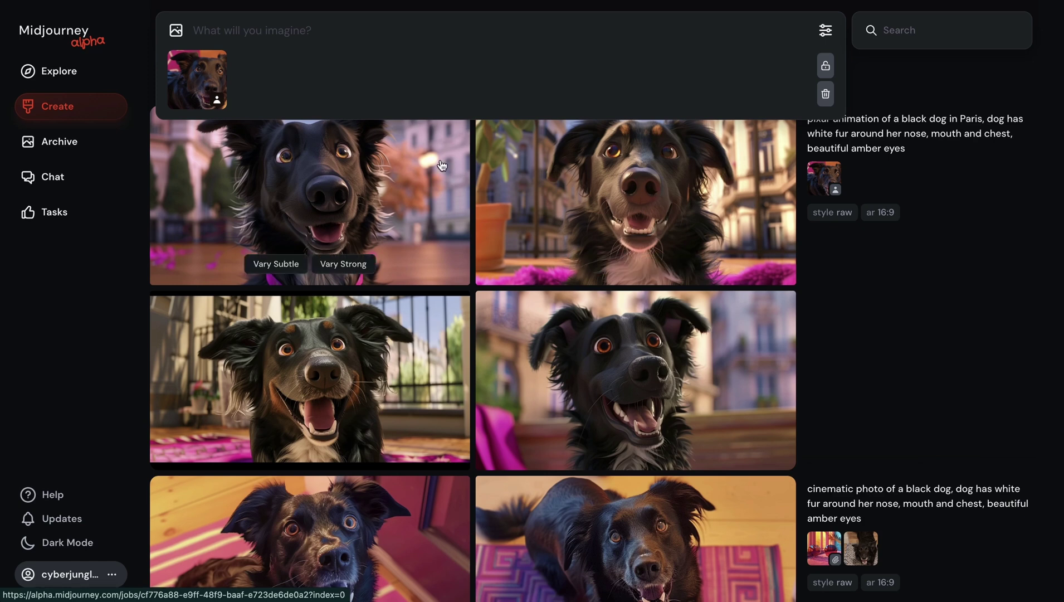
pyautogui.click(383, 167)
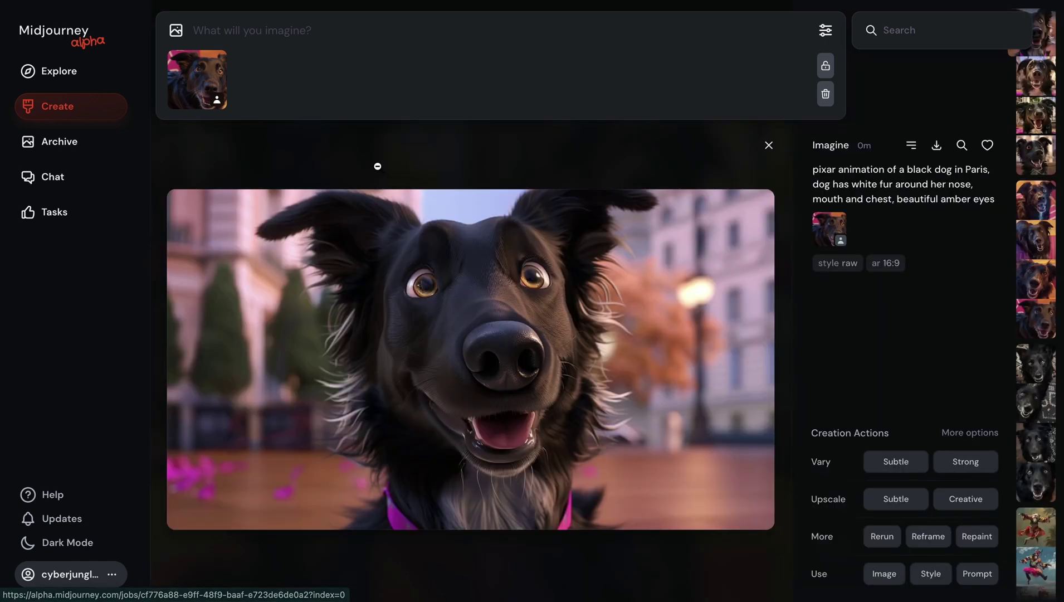
pyautogui.click(400, 140)
pyautogui.click(597, 186)
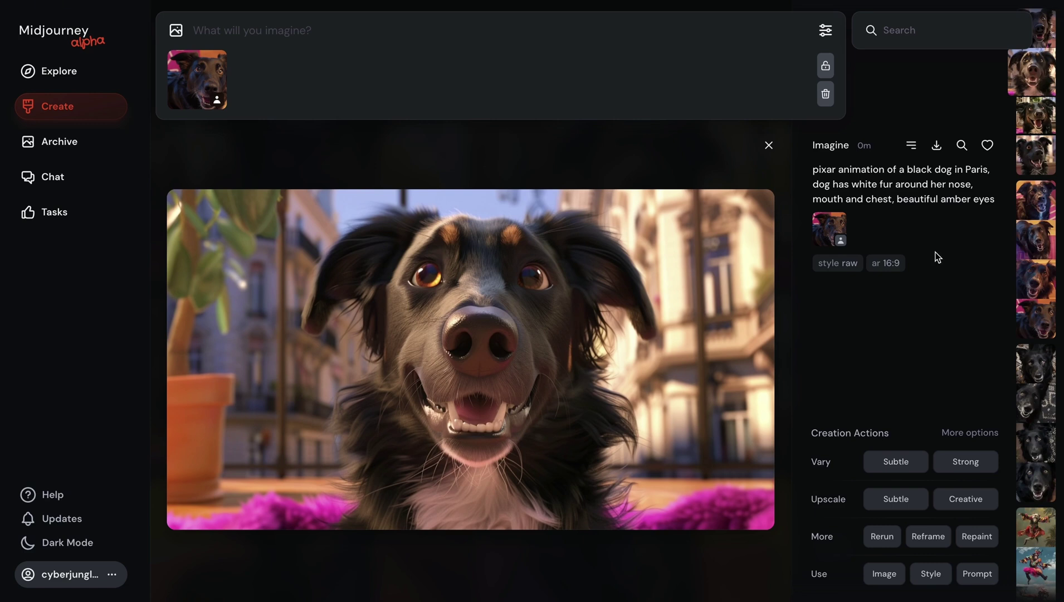
pyautogui.moveTo(841, 227)
pyautogui.click(592, 151)
# - Upload the neon-lit photo of the woman in an orange jacket, attach it as a character reference, and view it enlarged
pyautogui.click(176, 30)
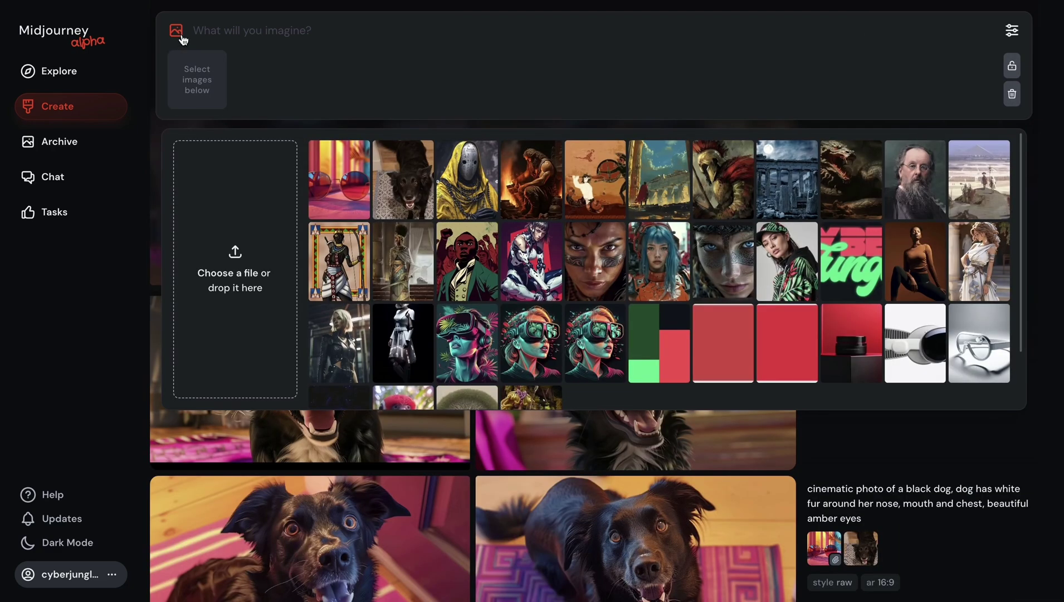
pyautogui.click(239, 255)
pyautogui.press('Escape')
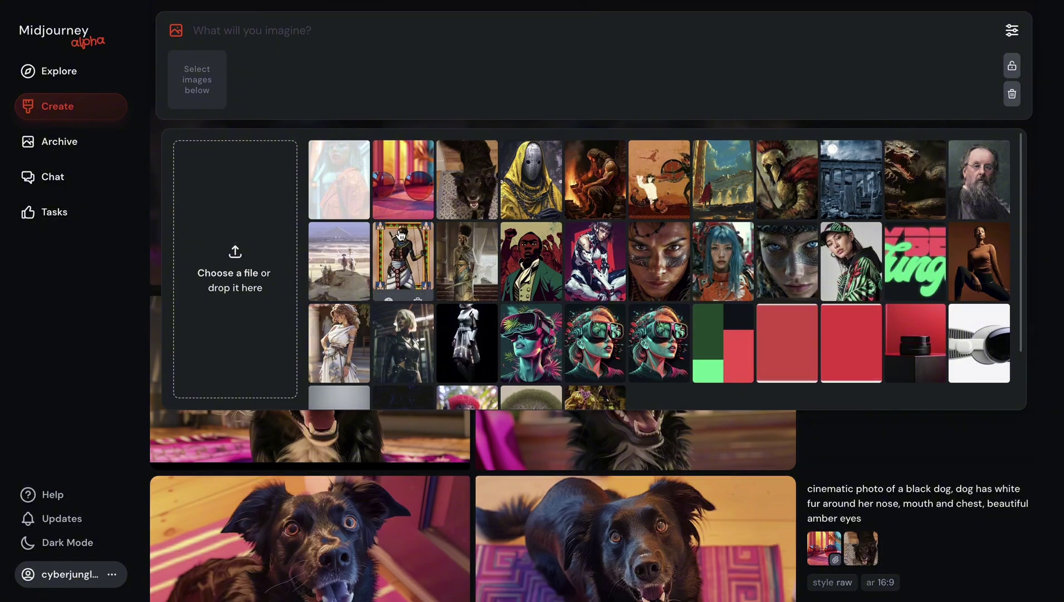
pyautogui.click(345, 178)
pyautogui.click(195, 76)
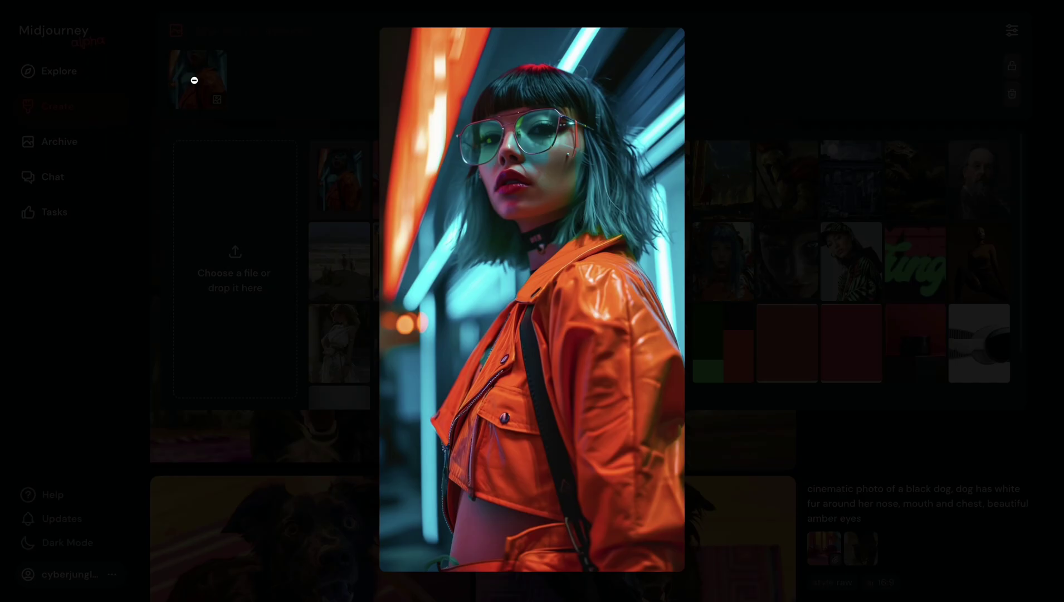
pyautogui.click(534, 178)
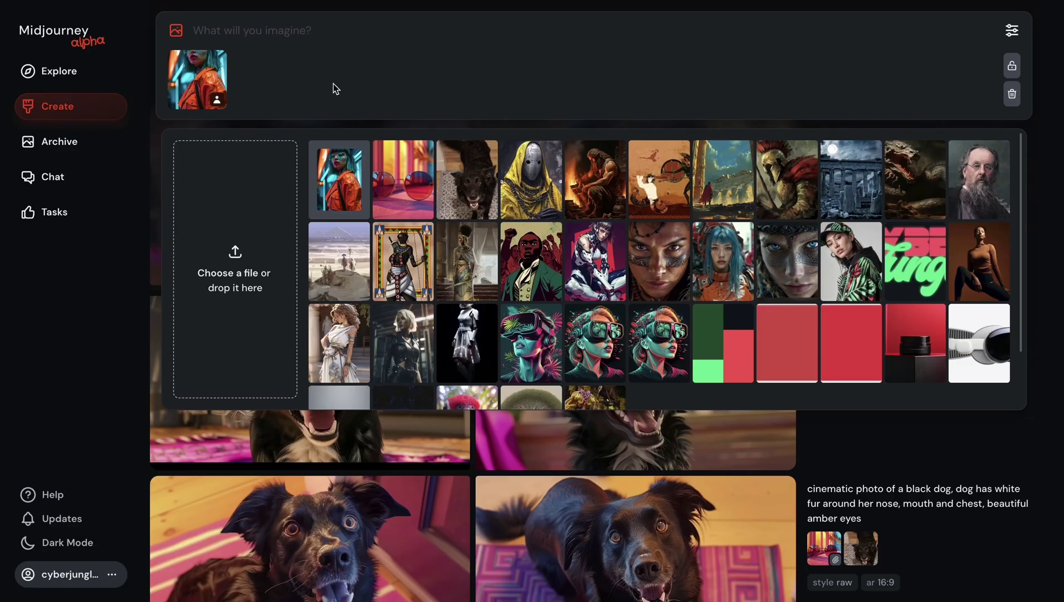
# - Generate images from "cinematic photo of a woman in tokio with retro futuristic virtual reality goggles, close up shot --ar 16:9 --style raw"
pyautogui.click(358, 90)
pyautogui.write('cinematic photo of a woman in tokio with retro ')
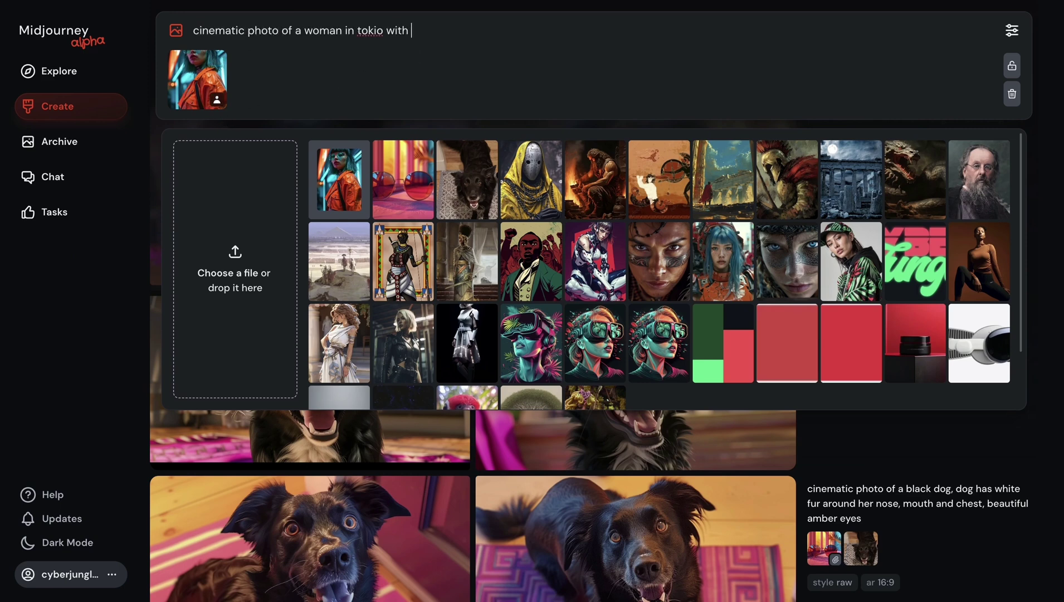
pyautogui.write('futuristic virtual reality googles')
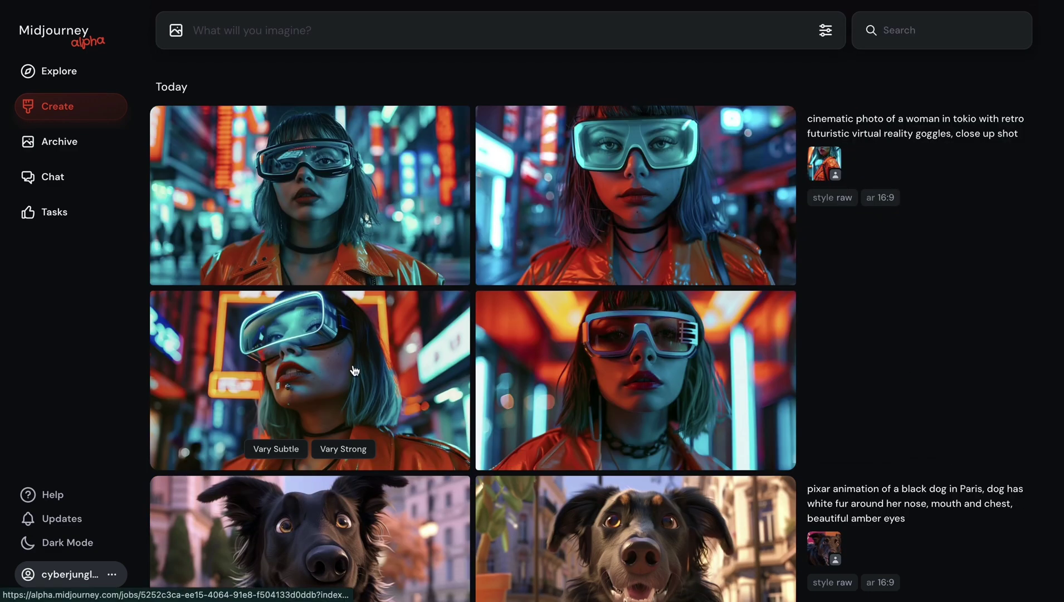
# - Reuse the full goggles prompt with its character reference, and view the reference photo enlarged
pyautogui.hotkey('ctrl', 'v')
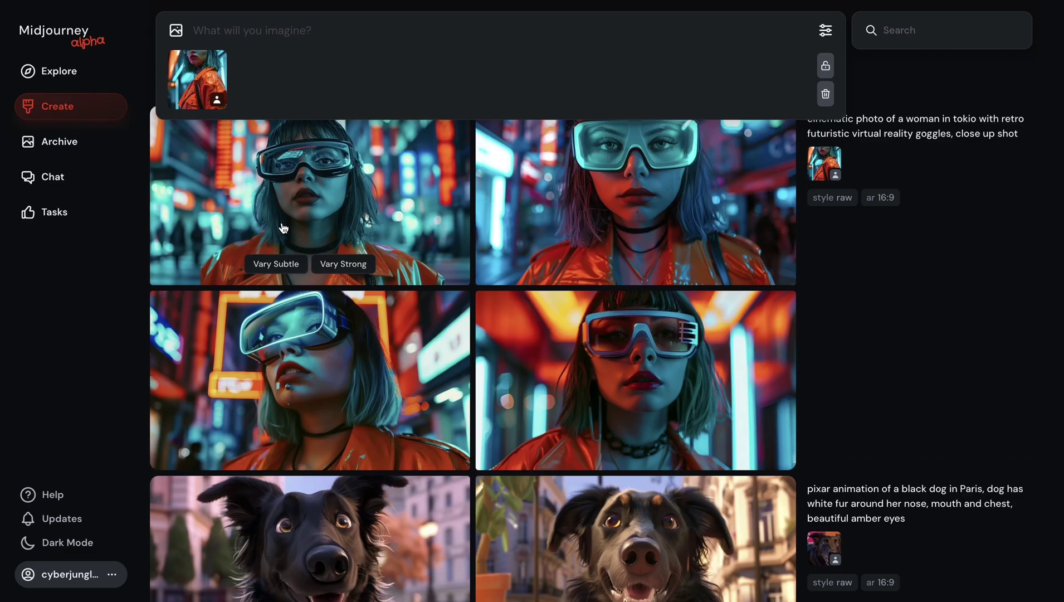
pyautogui.click(847, 369)
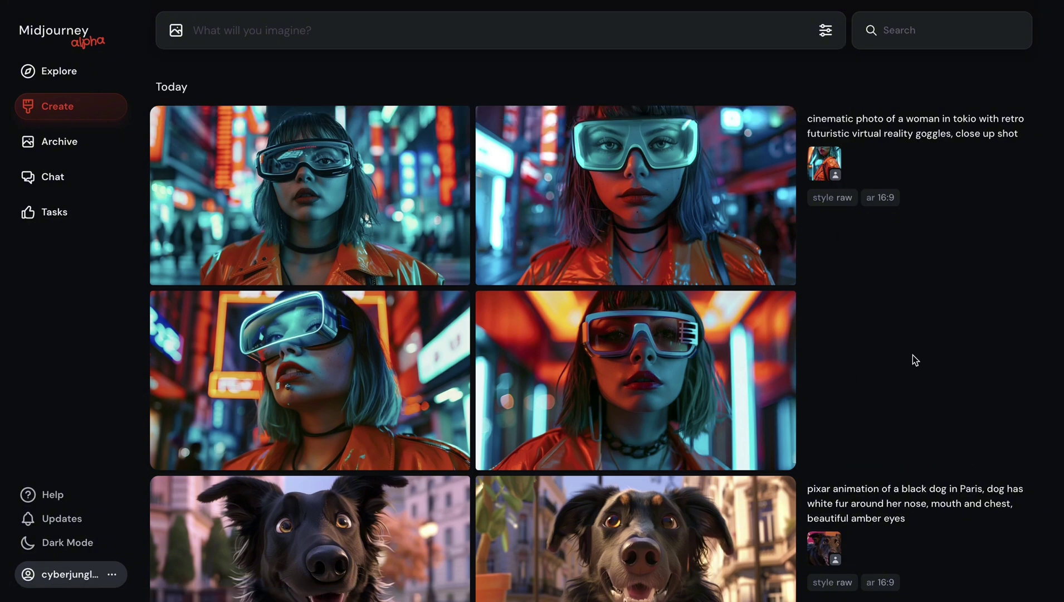
pyautogui.click(873, 456)
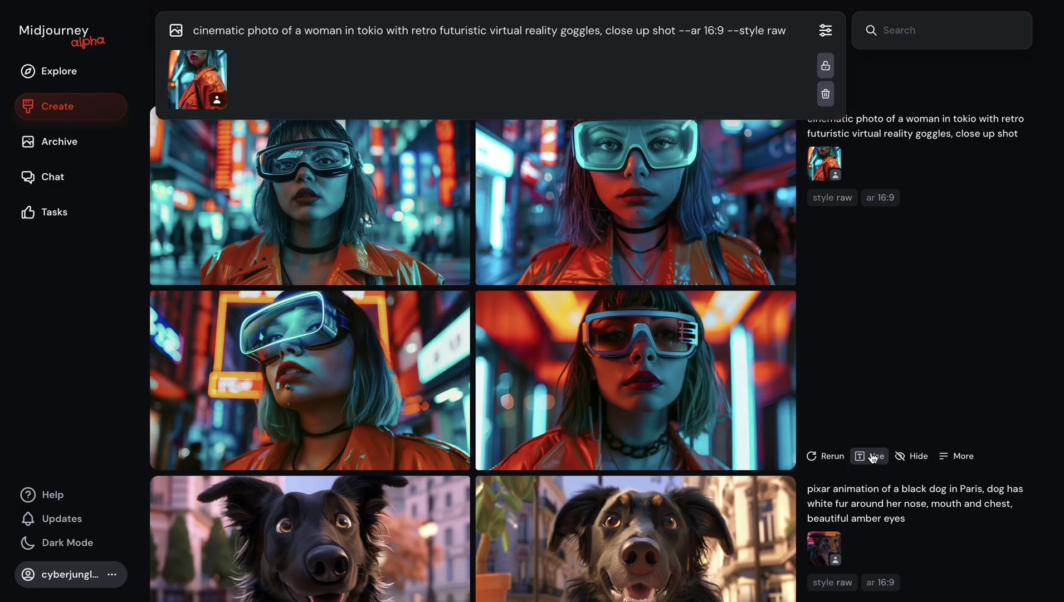
pyautogui.click(824, 164)
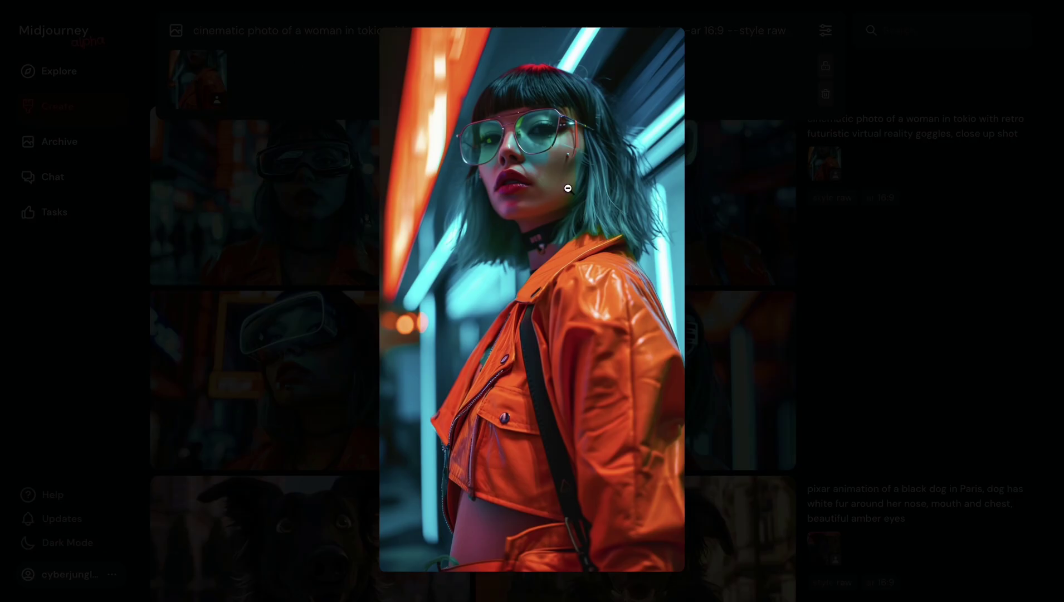
pyautogui.click(316, 151)
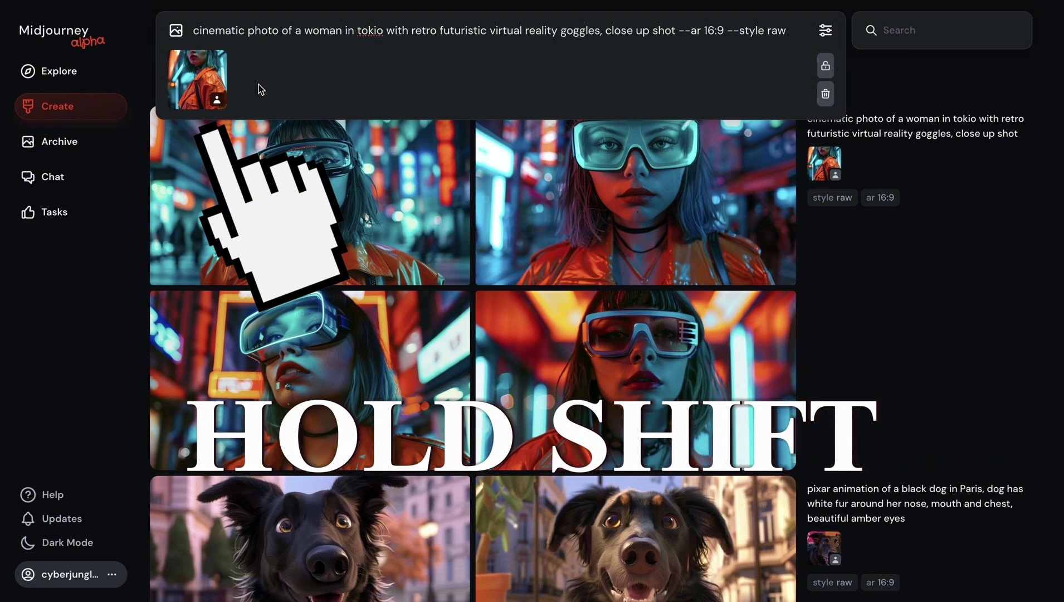
# - Also use the reference as an image prompt, change the prompt to "woman running from her enemies in tokyo", "full body shot, crowded scene", and generate
pyautogui.moveTo(203, 103)
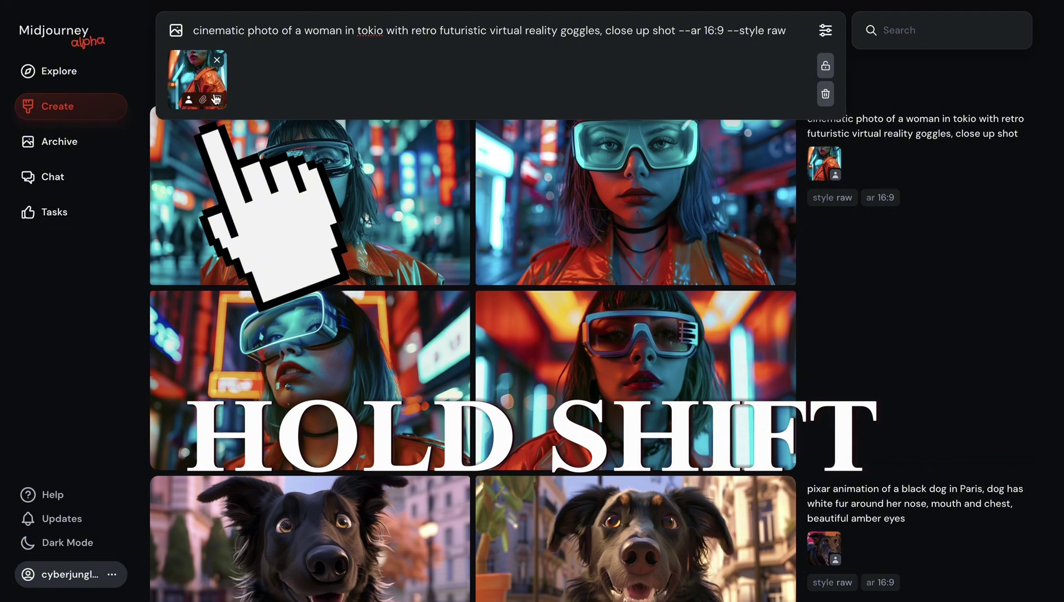
pyautogui.click(204, 101)
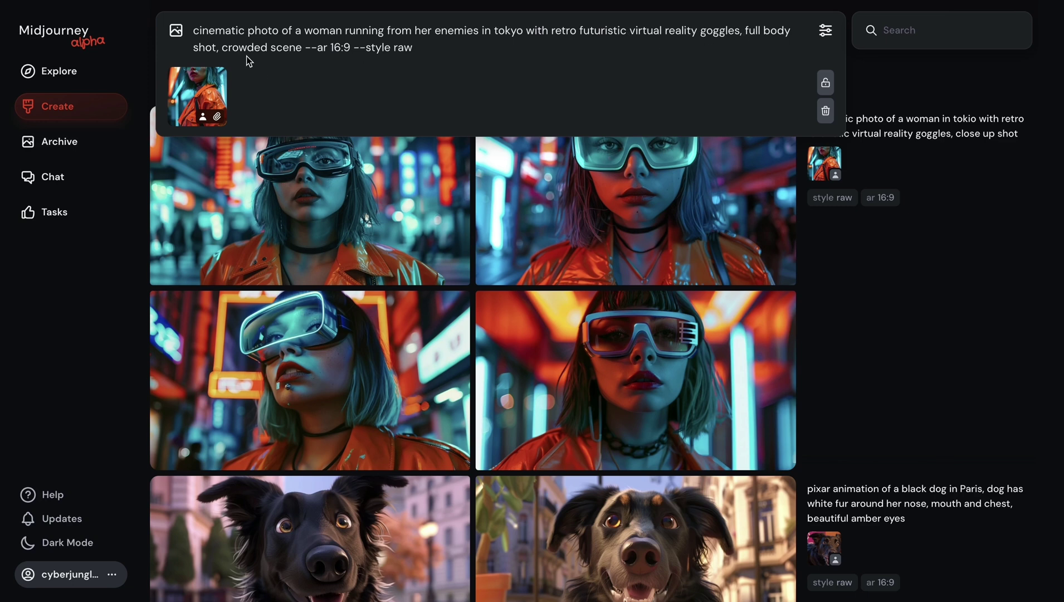
pyautogui.press('Return')
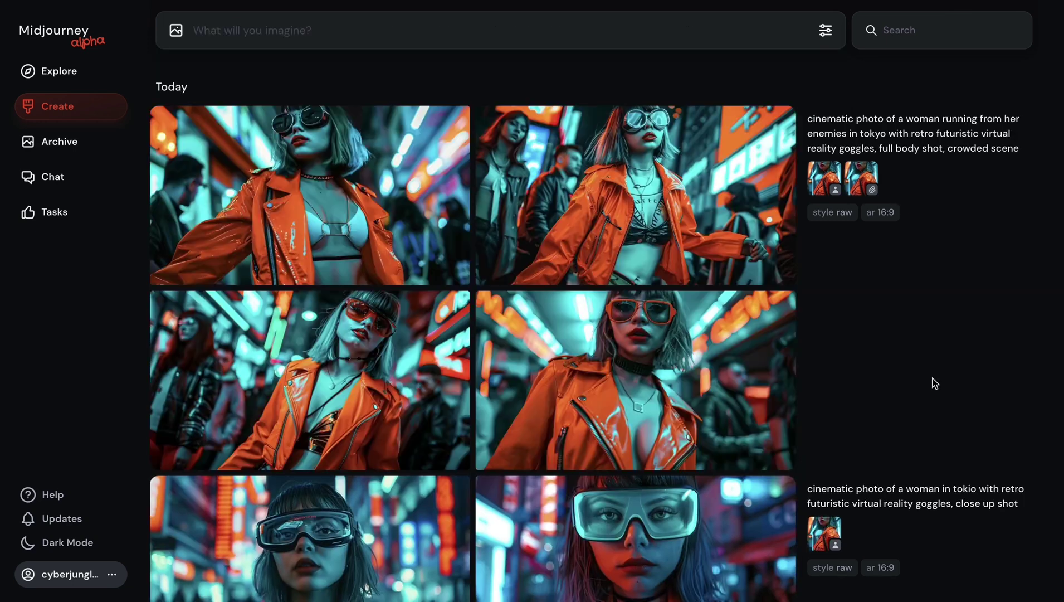
# - Examine the generated images of the running woman and the references used for them
pyautogui.click(649, 364)
pyautogui.click(546, 91)
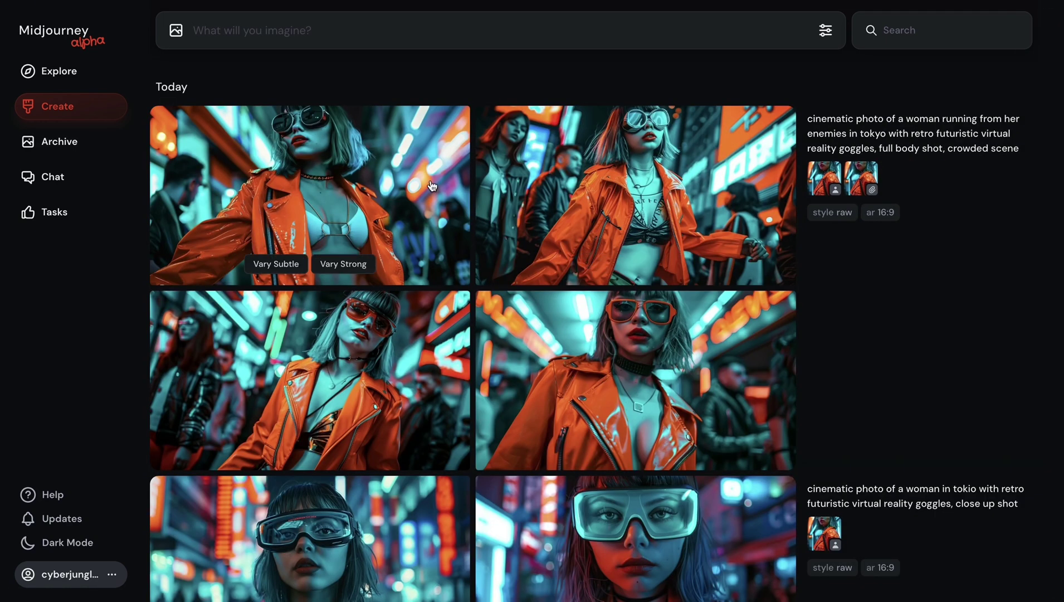
pyautogui.click(863, 180)
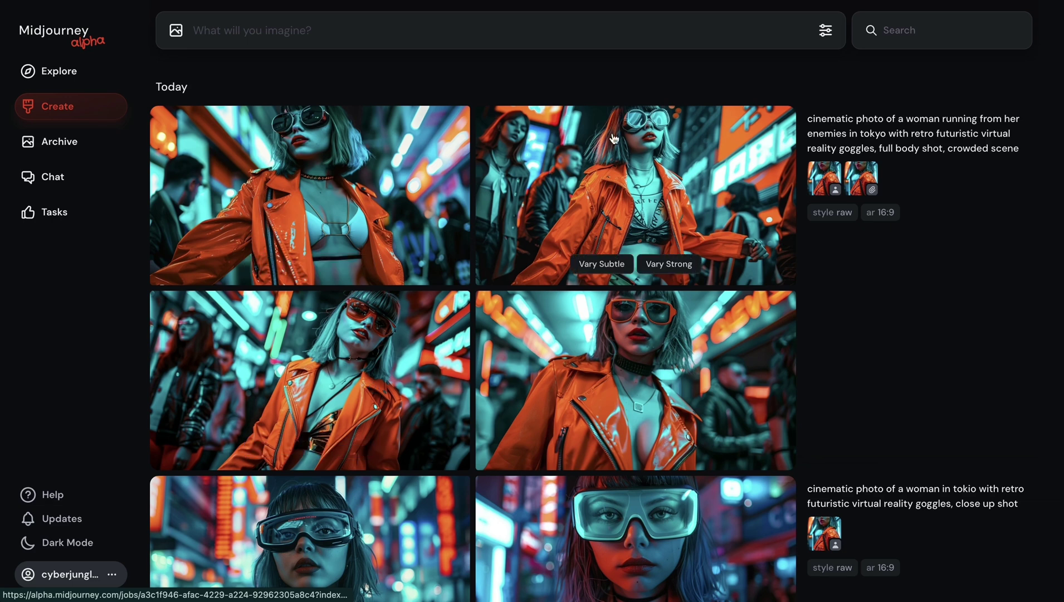
pyautogui.moveTo(853, 311)
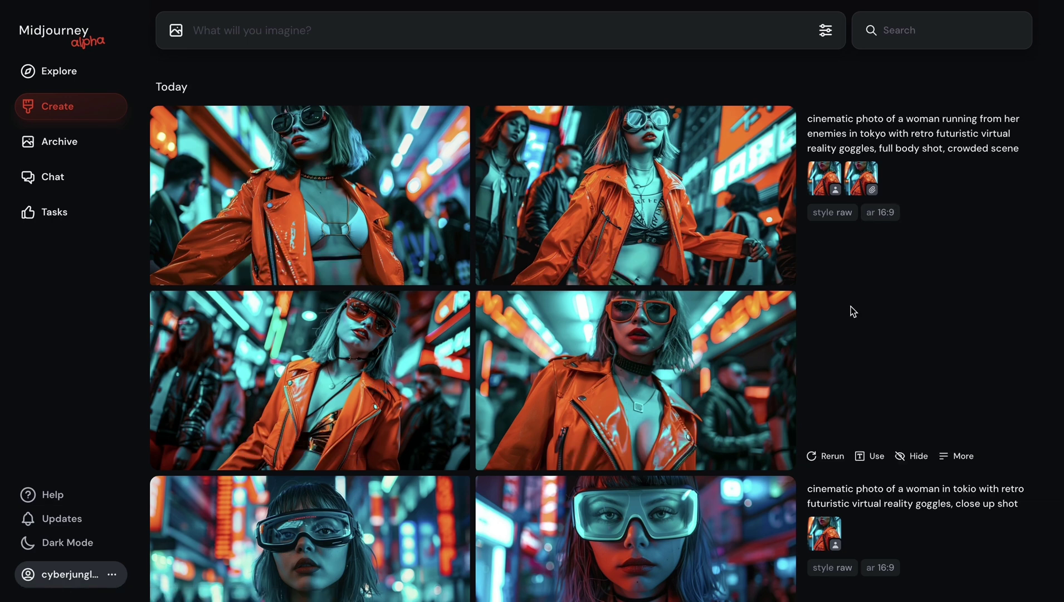